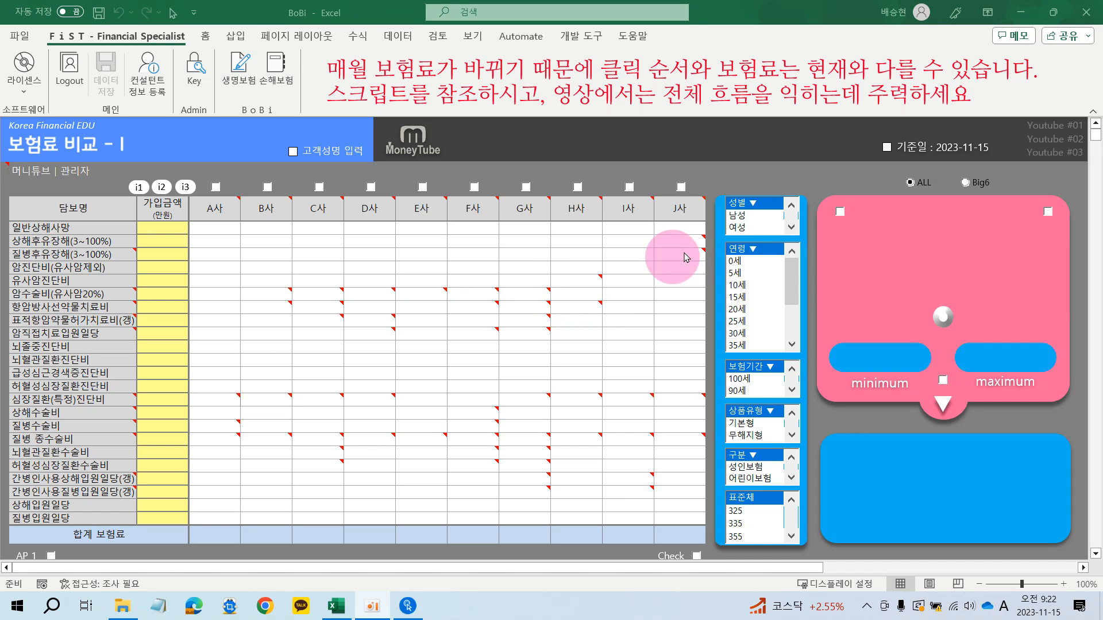
- Set the comparison conditions to 남성, 30세, 100세, 기본형 and 성인보험, and show the real insurer names
left_click(740, 218)
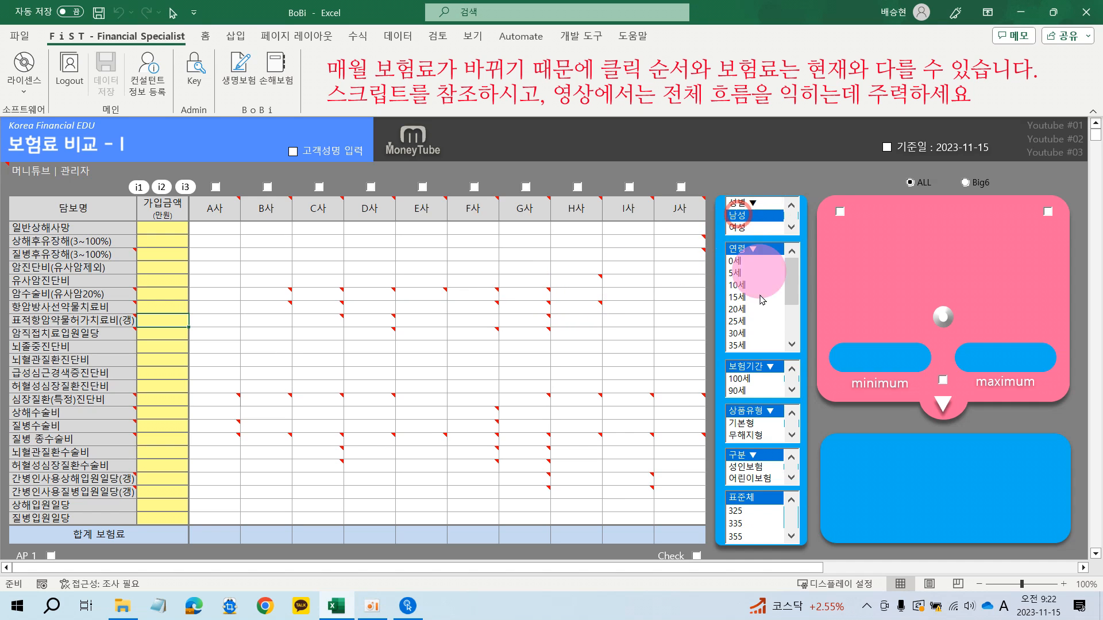
left_click(741, 333)
left_click(741, 379)
left_click(756, 428)
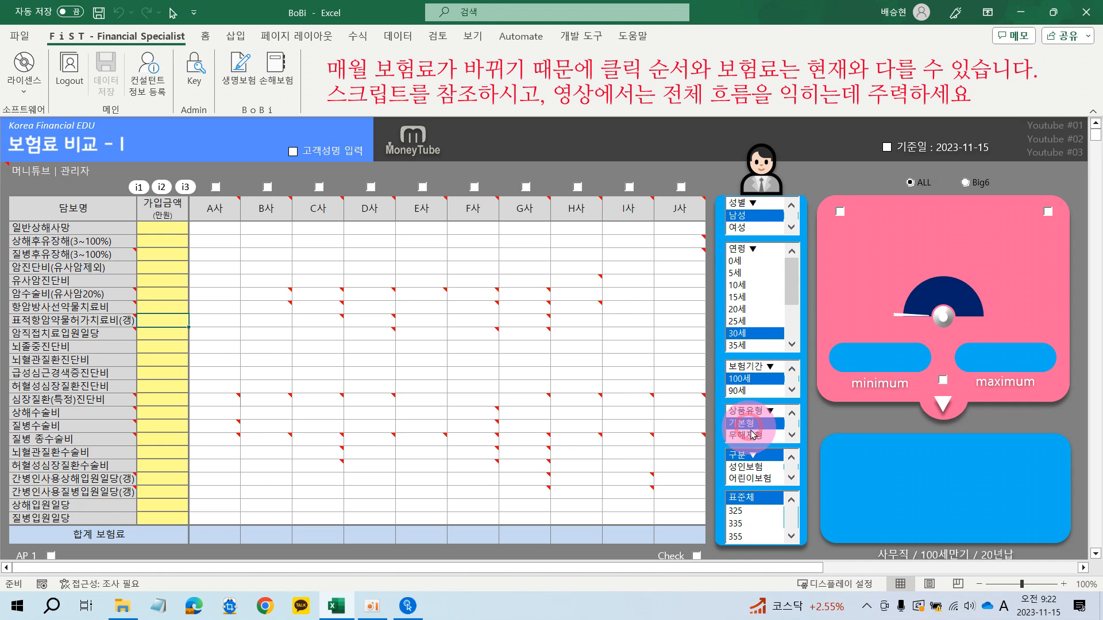
left_click(749, 470)
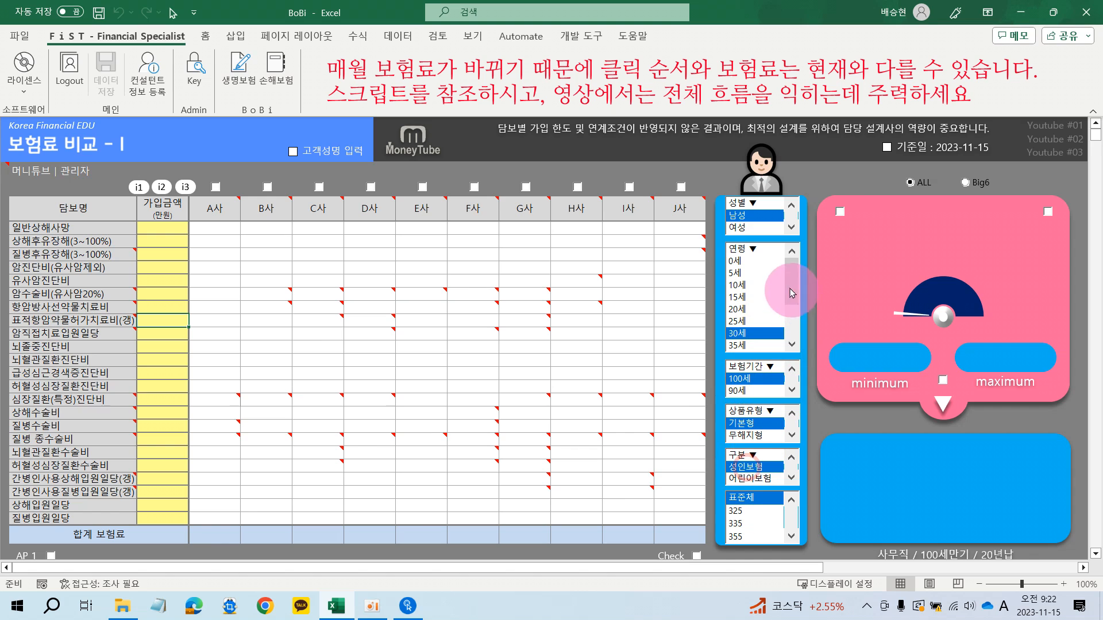
left_click(839, 213)
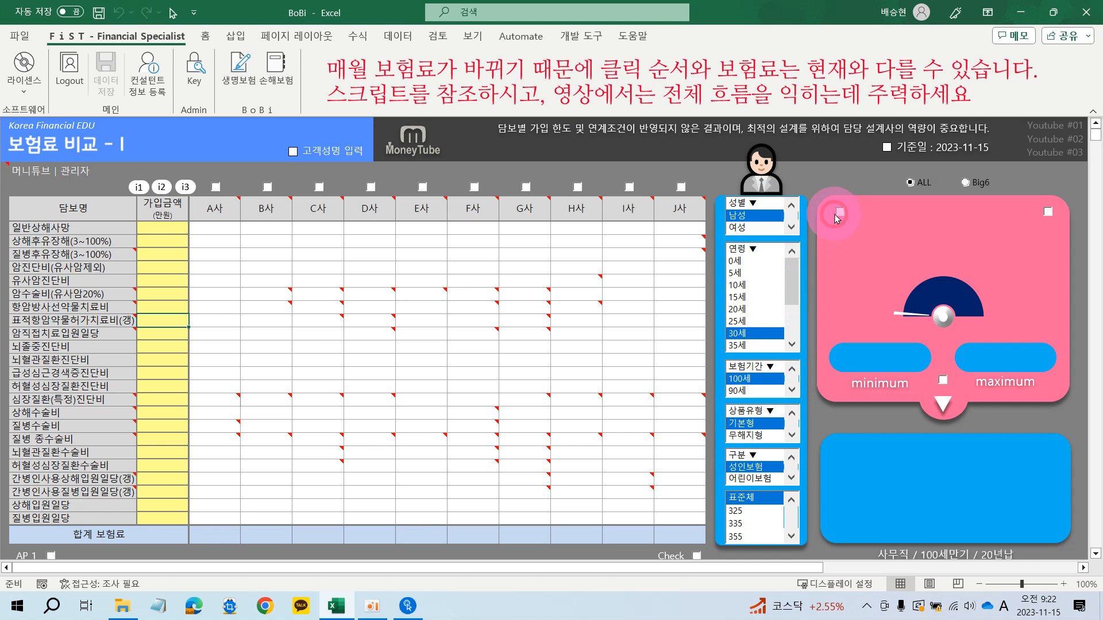
- Enter coverage amounts of 3000 for 암진단비(유사암제외), 2000 for 뇌혈관질환진단비 and 2000 for 허혈성심장질환진단비
left_click(165, 268)
type("3000")
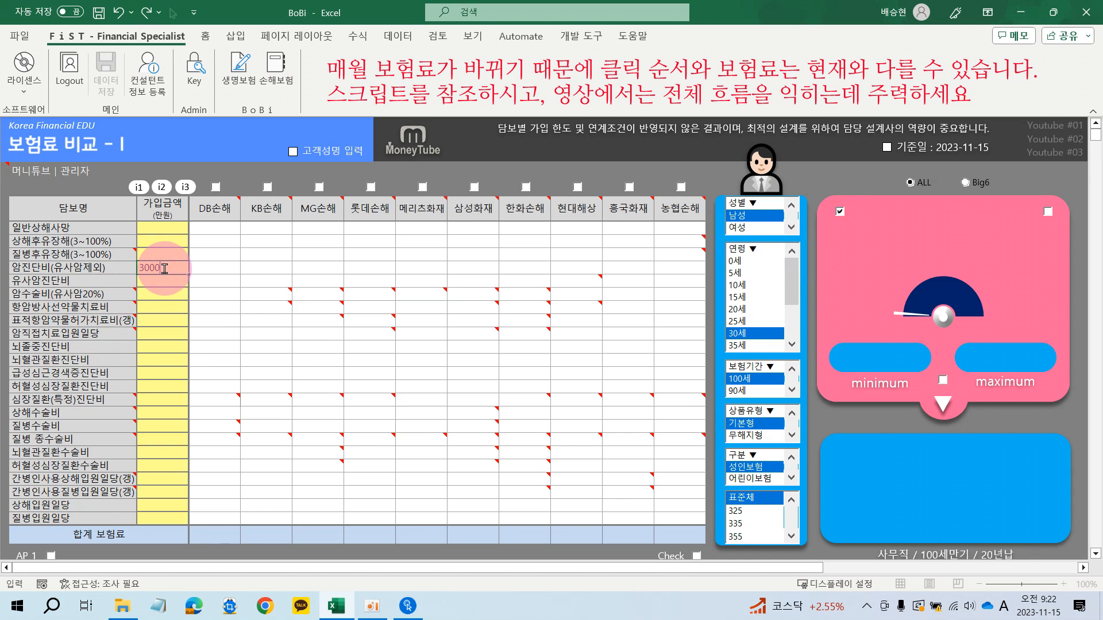
key("Return")
left_click(155, 359)
type("200")
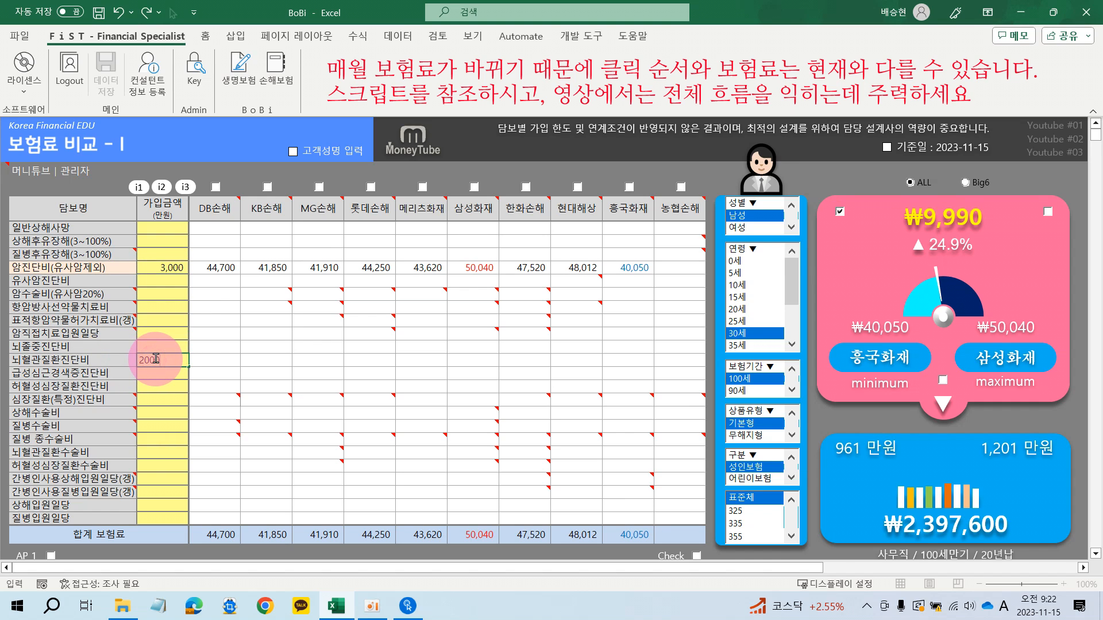
key("Return")
key("Return")
type("2000")
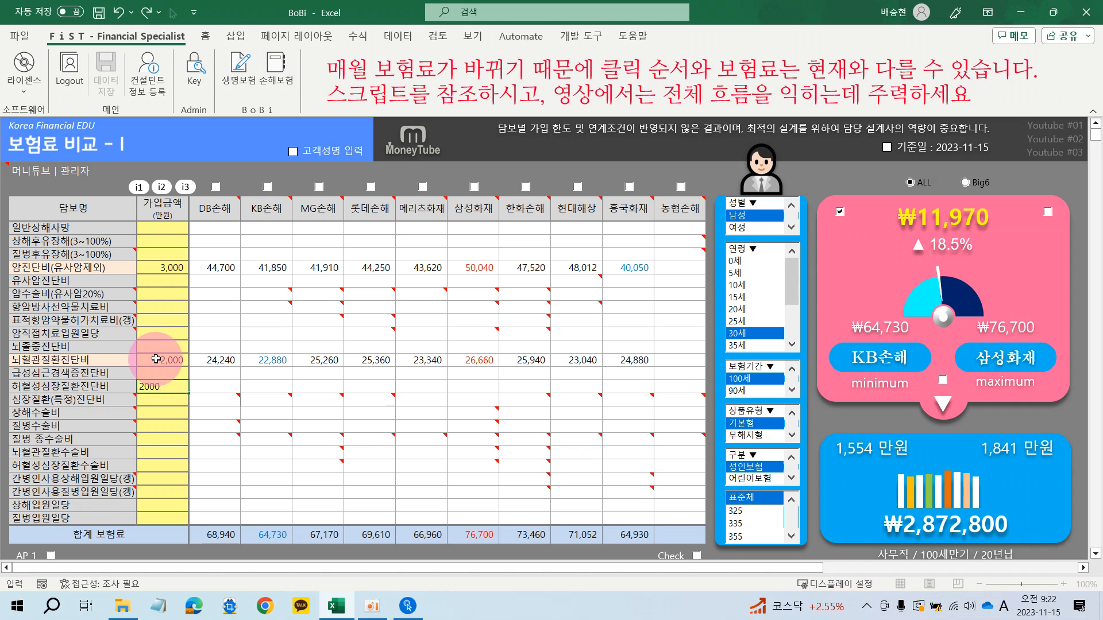
key("Return")
- Enter coverage amounts of 100 for 상해수술비 and 50 for 질병수술비
key("Return")
type("100")
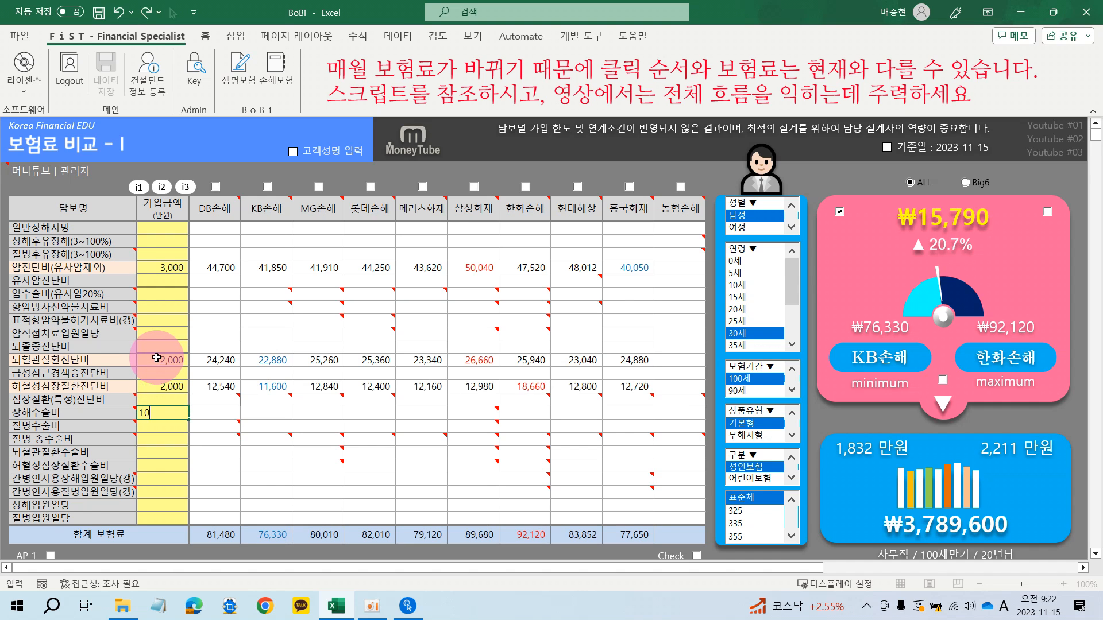
key("Return")
type("50")
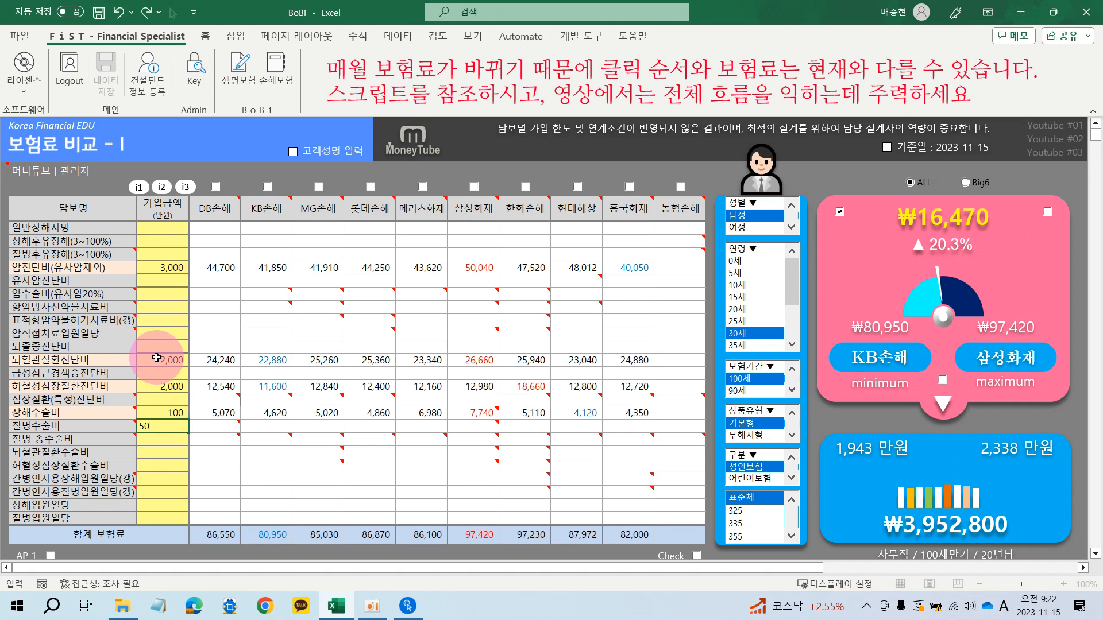
key("Return")
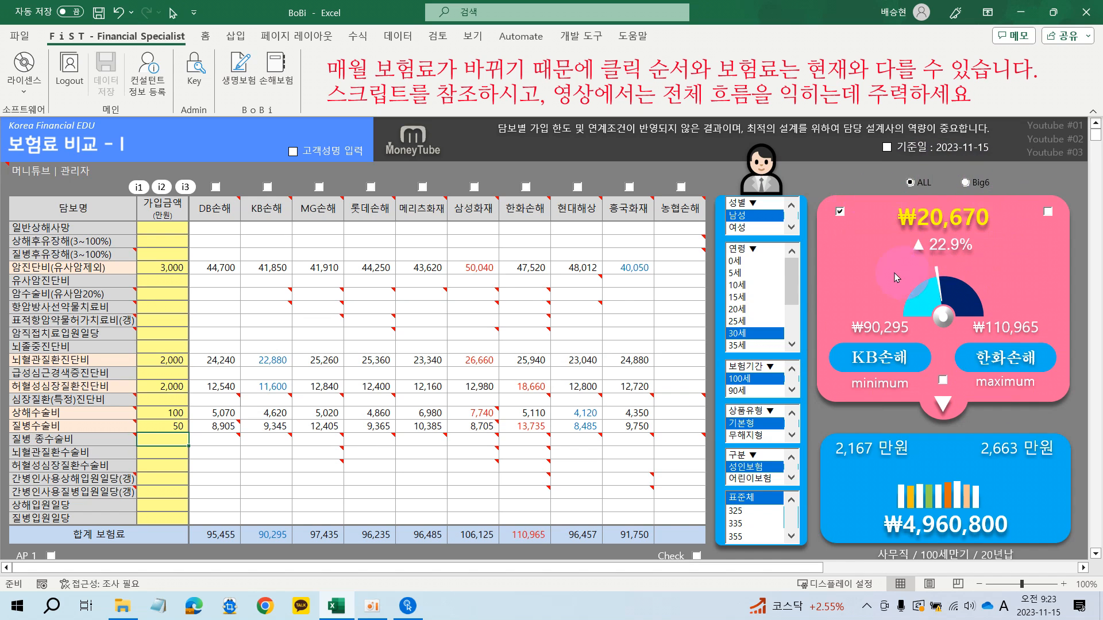
- Compare premiums for the 무해지형 product with health class 325, excluding 농협손해 from the comparison
mouse_move(949, 276)
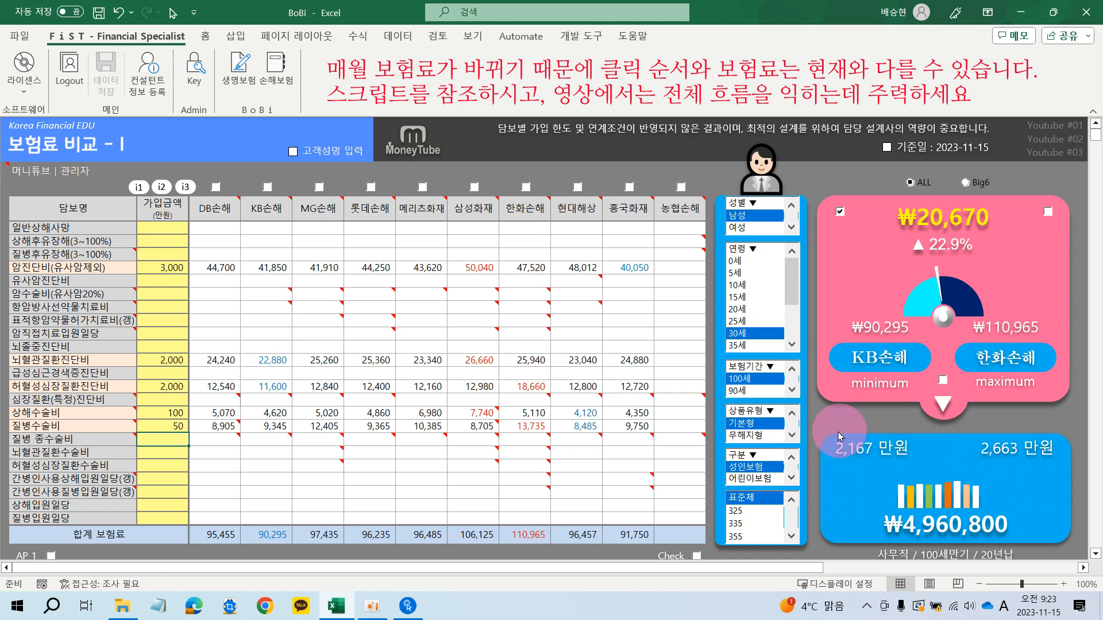
left_click(758, 438)
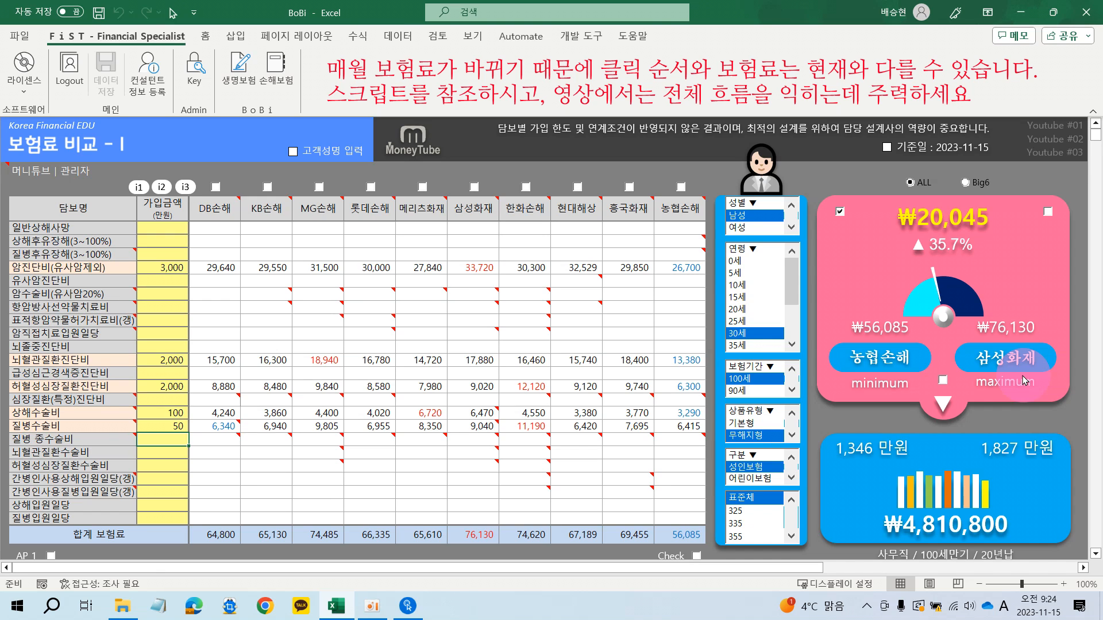
left_click(739, 511)
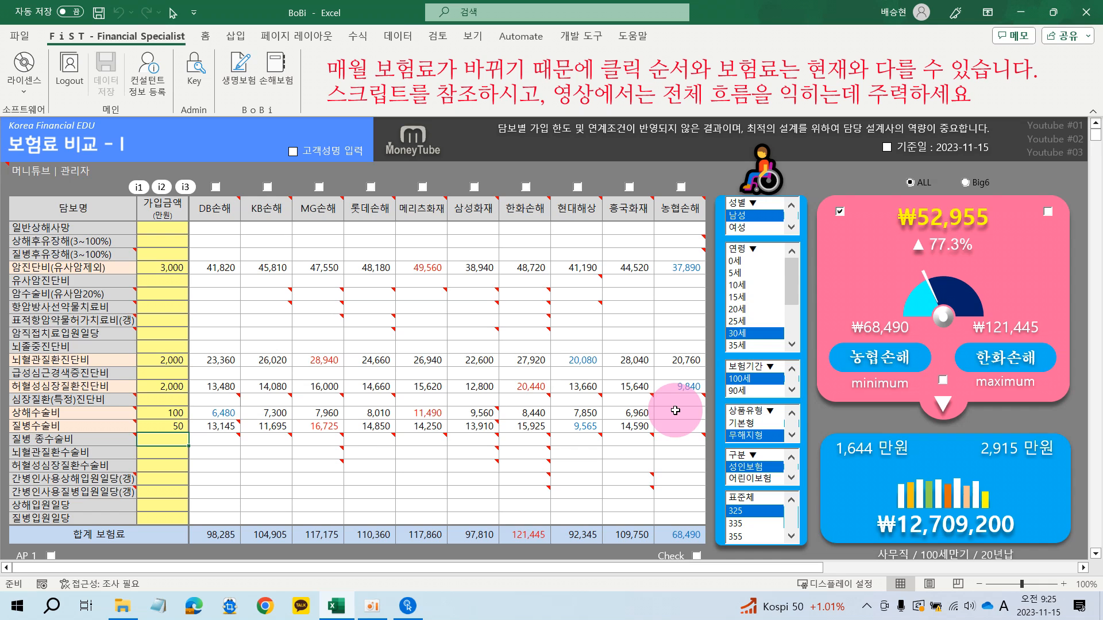
left_click(681, 188)
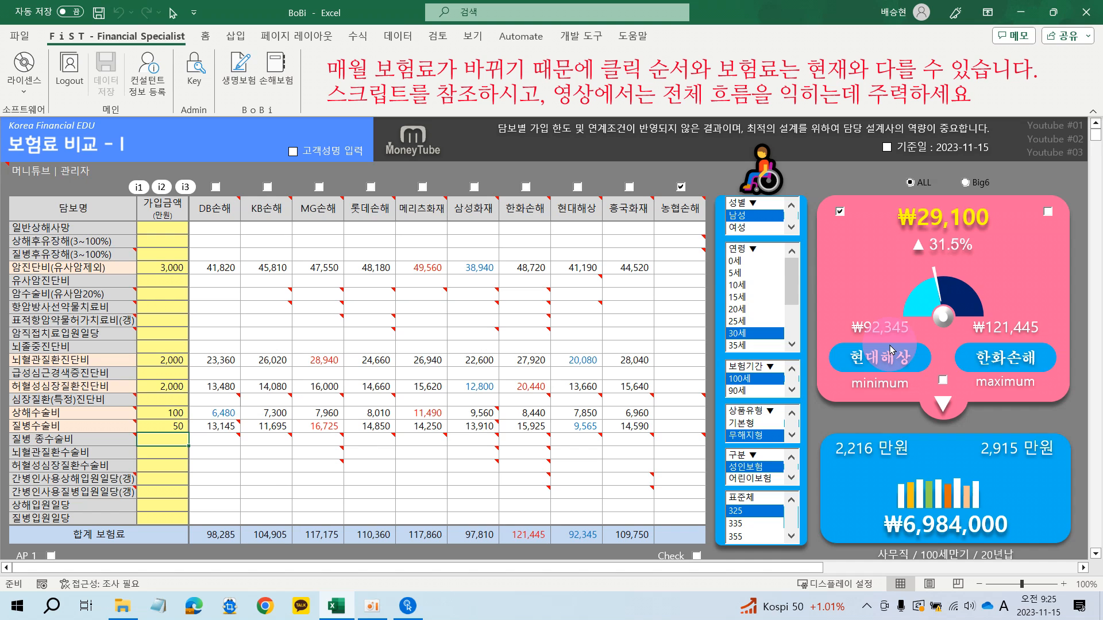
- Compare premiums with health class 335 at 60세 for 남성 and 여성, finishing with health class 355
left_click(740, 525)
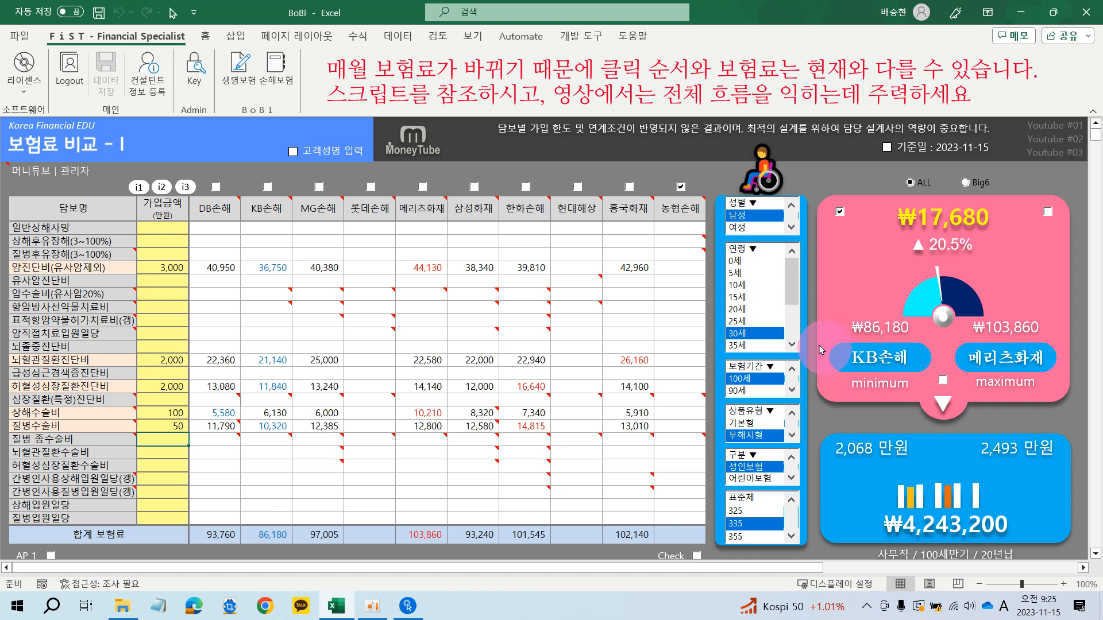
left_click(795, 317)
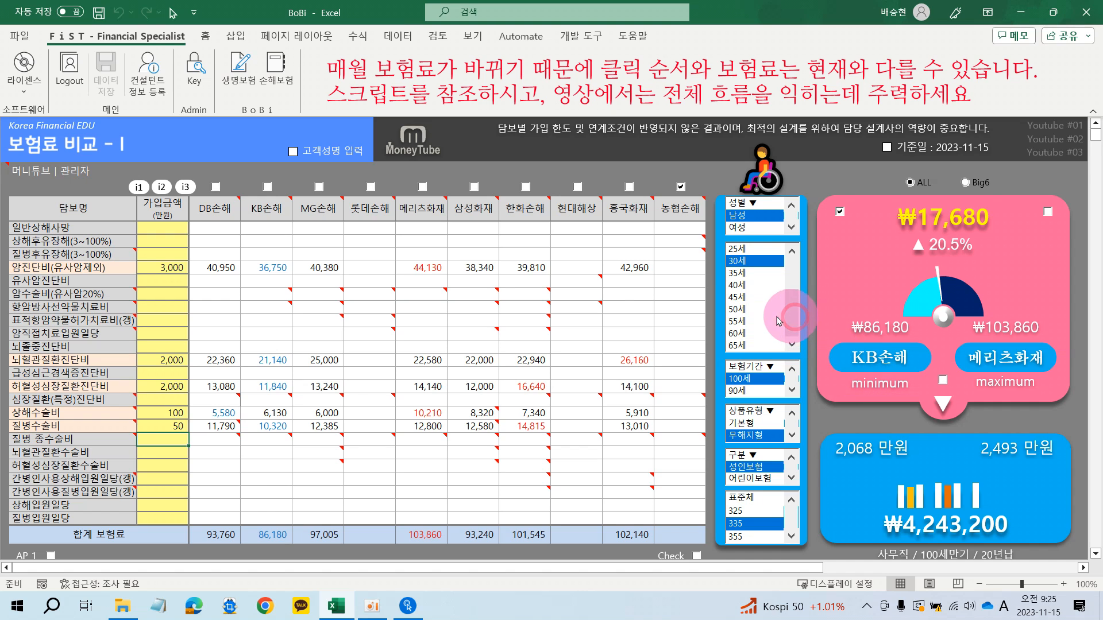
left_click(747, 333)
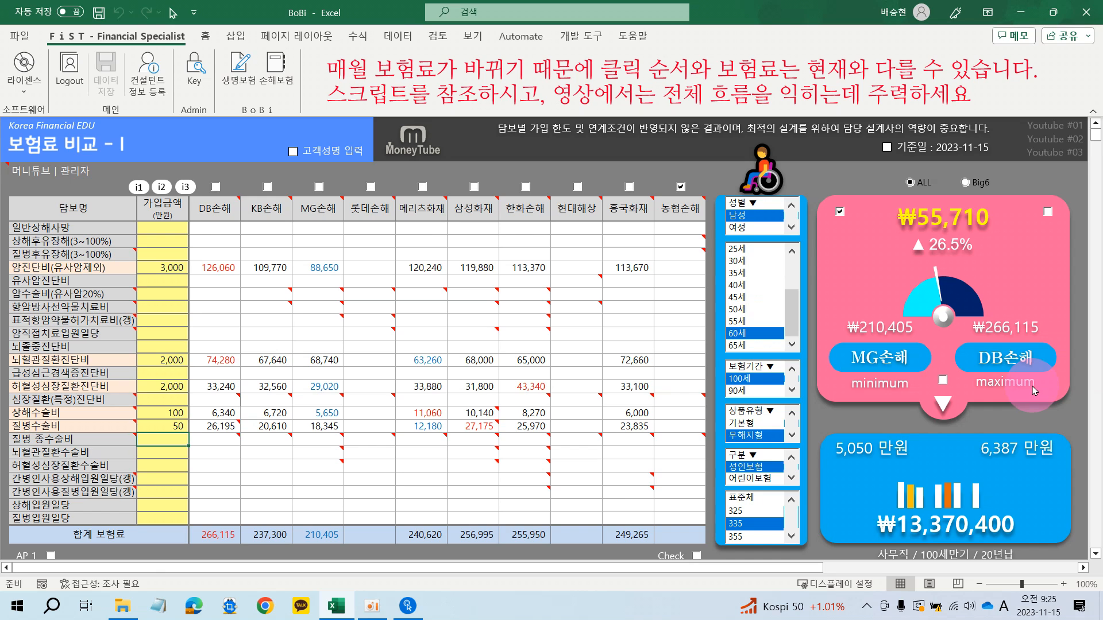
left_click(745, 228)
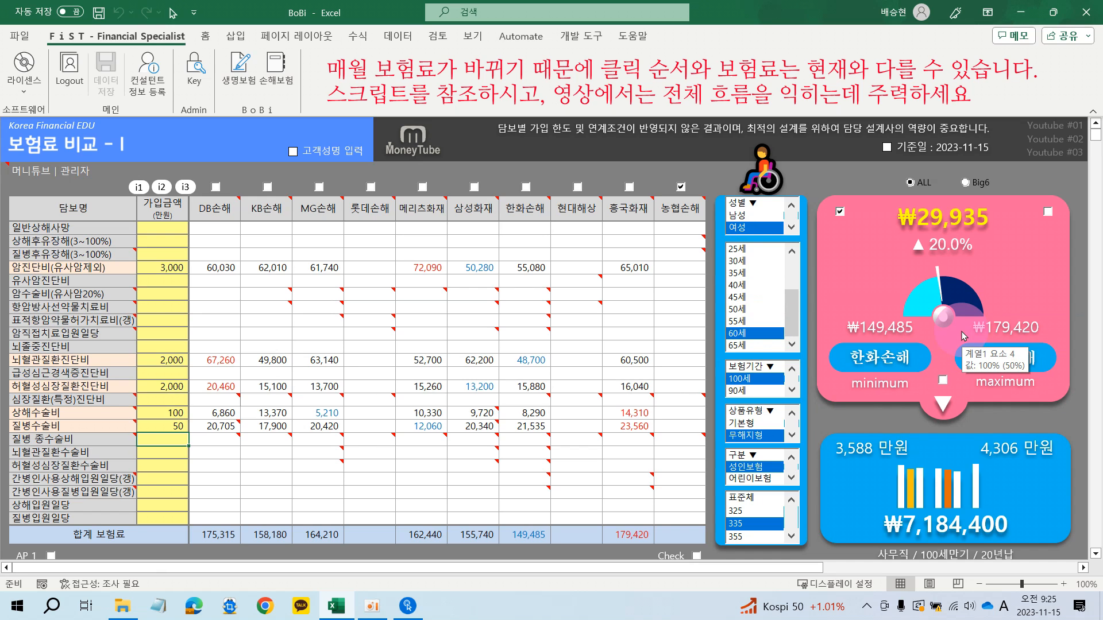
left_click(742, 538)
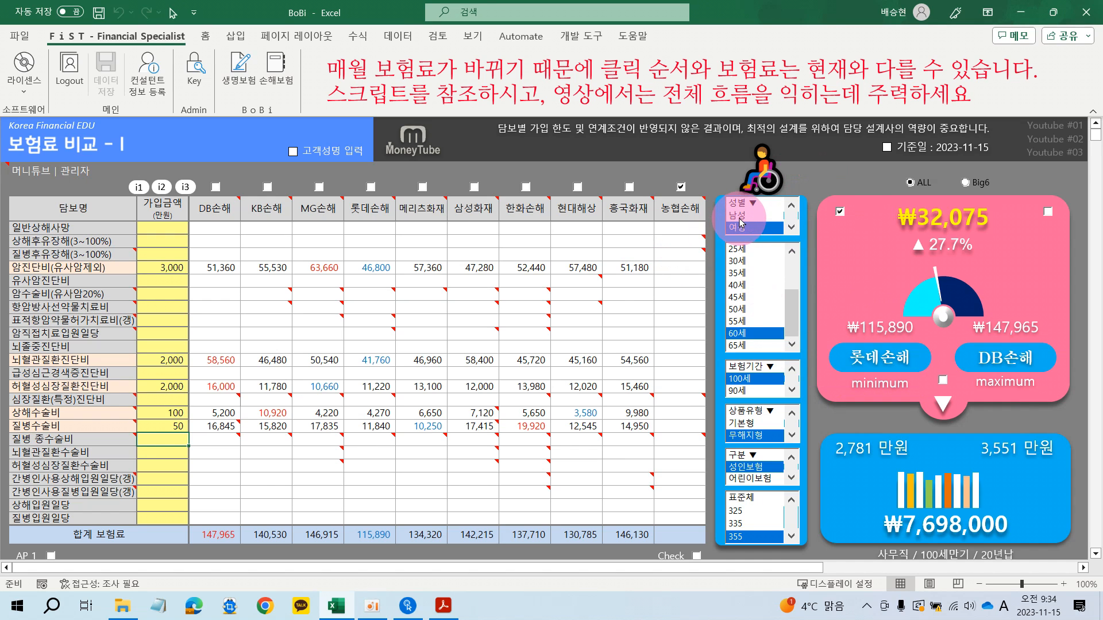
- Restore the conditions to 남성, 30세, 기본형 and 표준체, and include 농협손해 in the comparison again
left_click(738, 215)
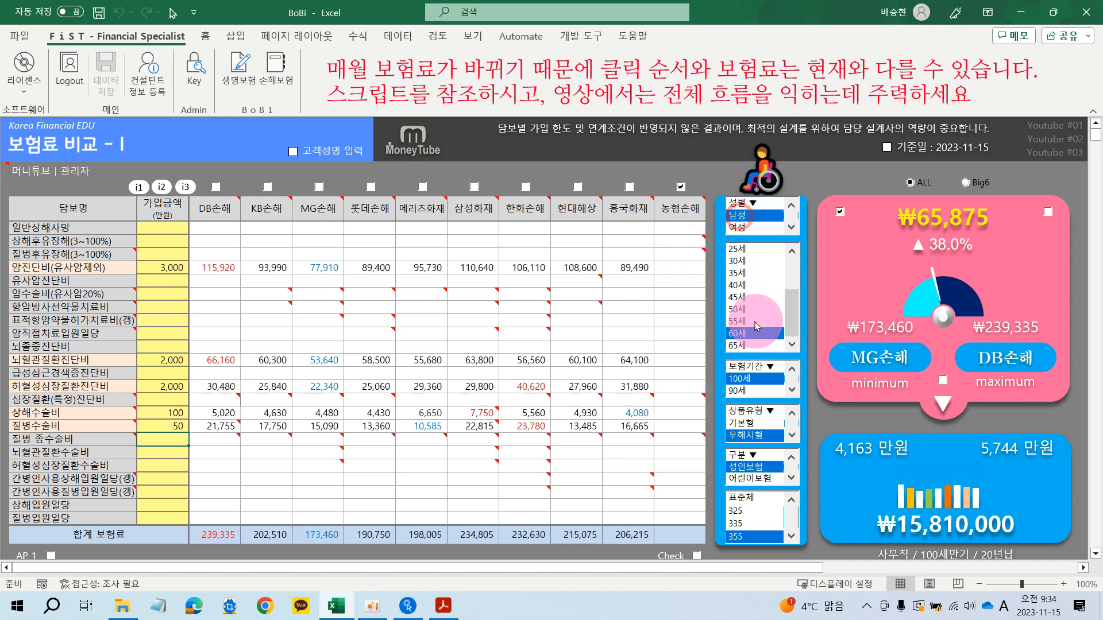
left_click(737, 261)
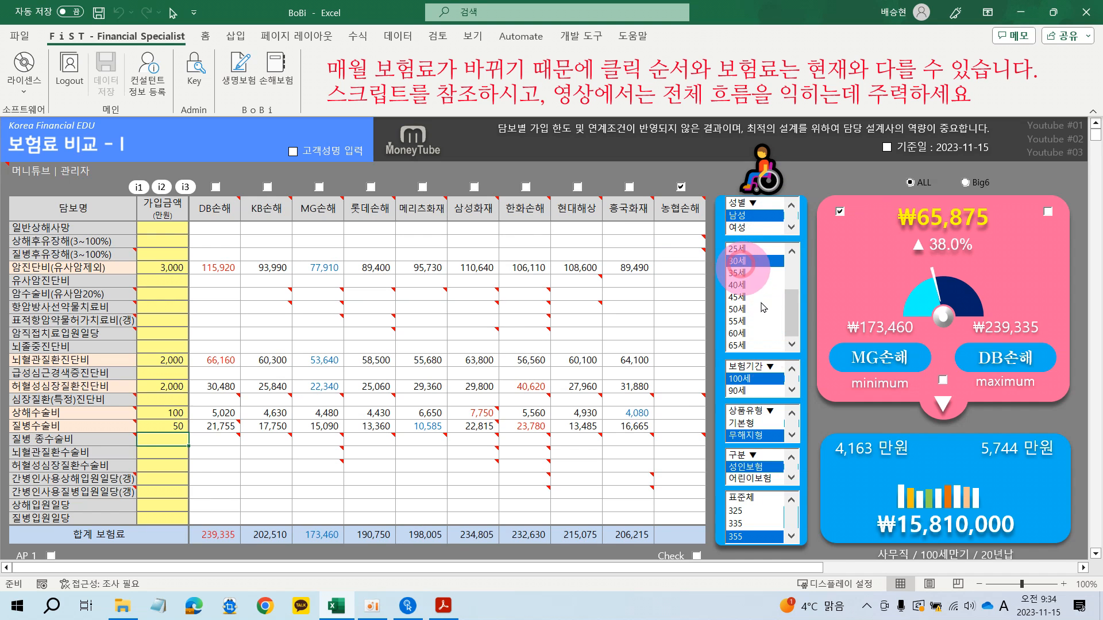
left_click(742, 423)
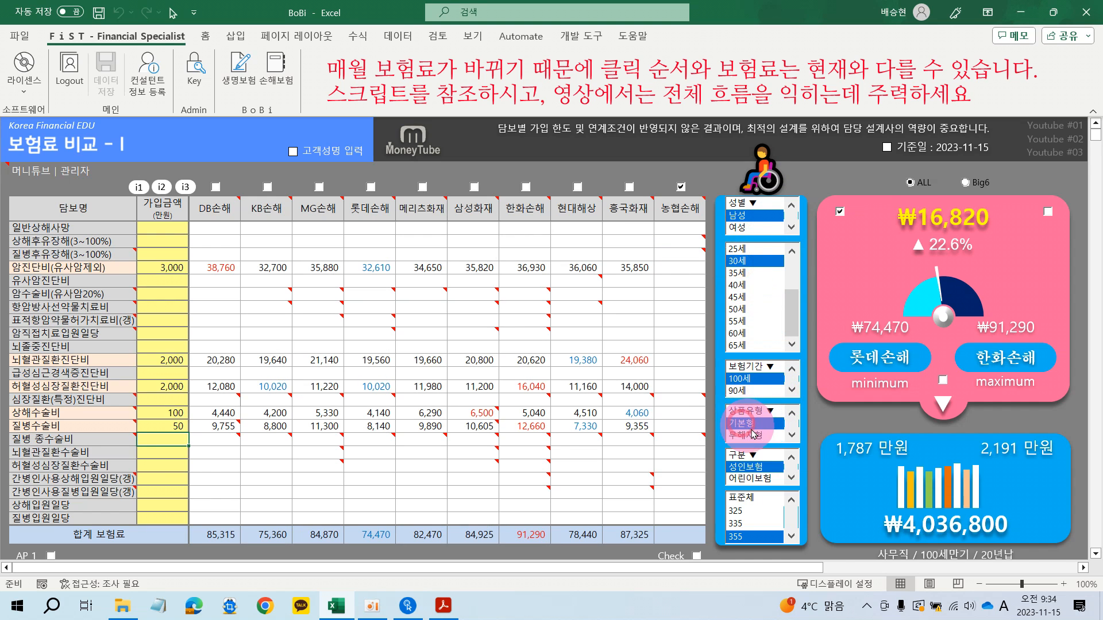
left_click(741, 498)
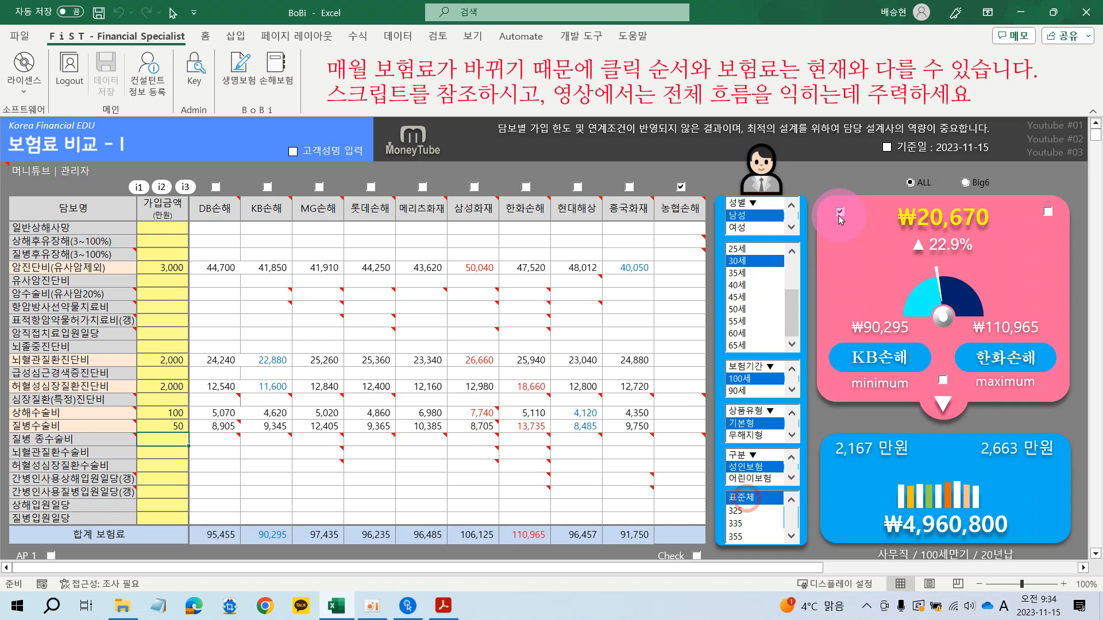
left_click(680, 186)
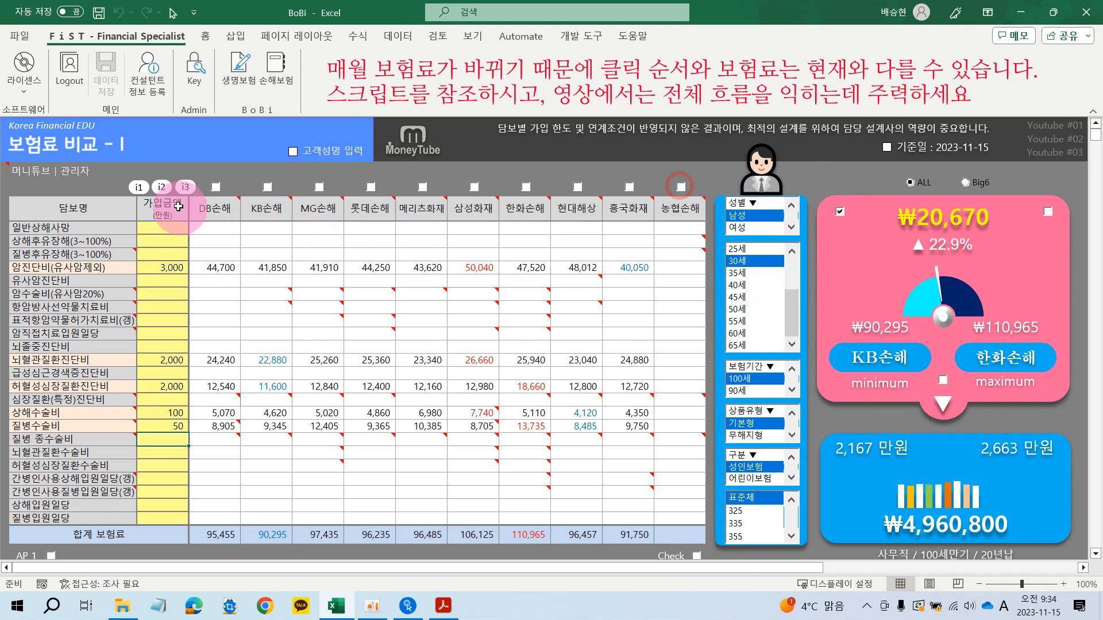
- Fill all coverage amounts with preset i2 and clear the amounts for 표적항암약물허가치료비 and 심장질환(특정)진단비
left_click(162, 188)
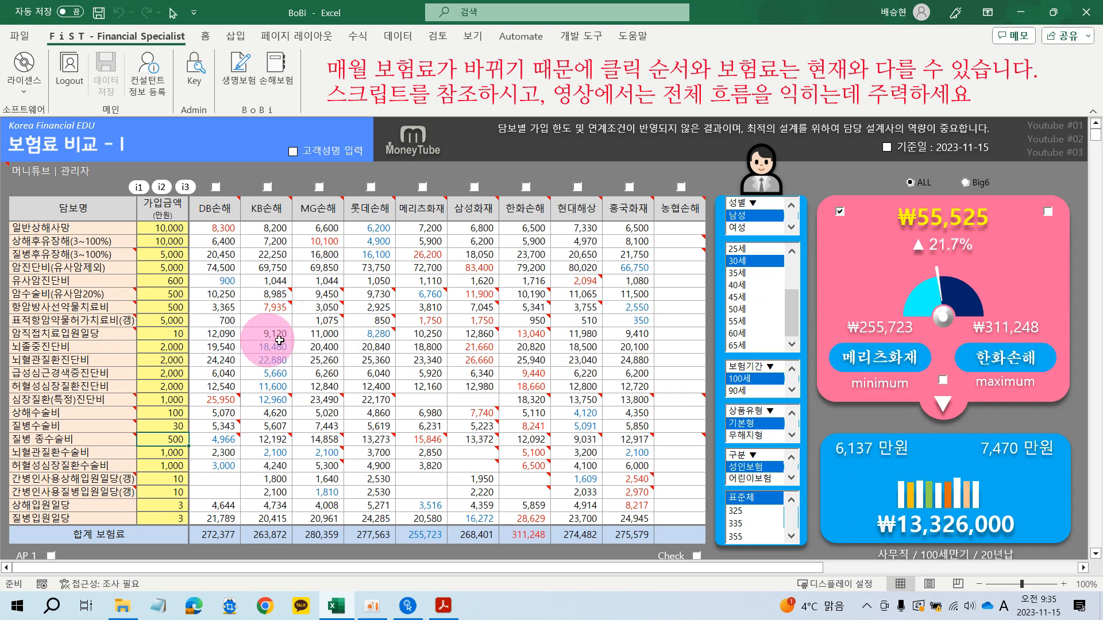
left_click(176, 320)
key("Delete")
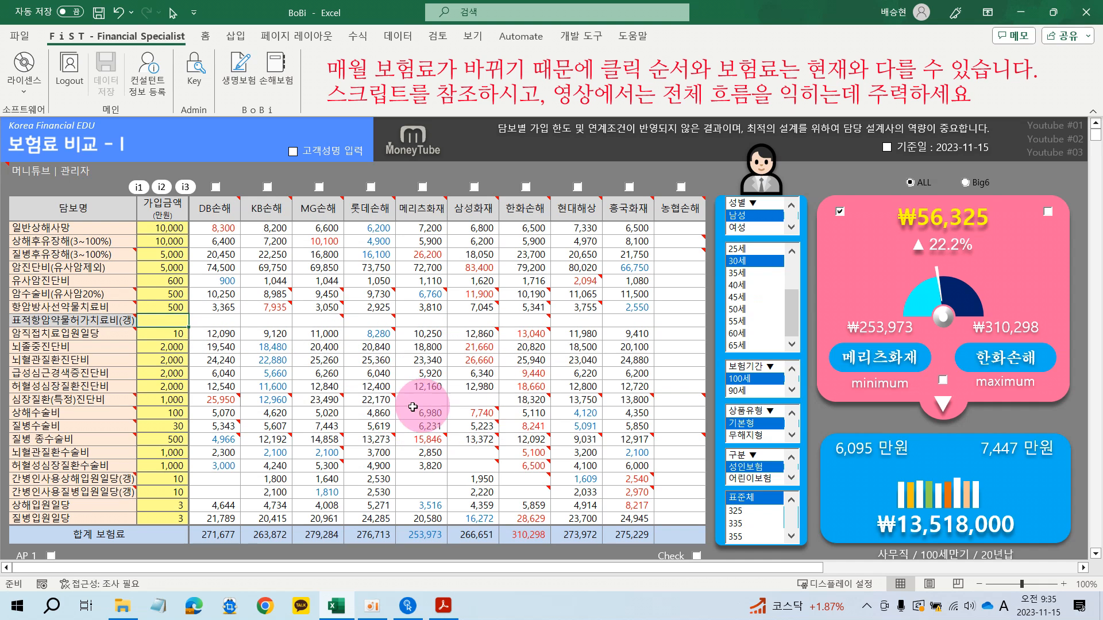
left_click(162, 400)
key("Delete")
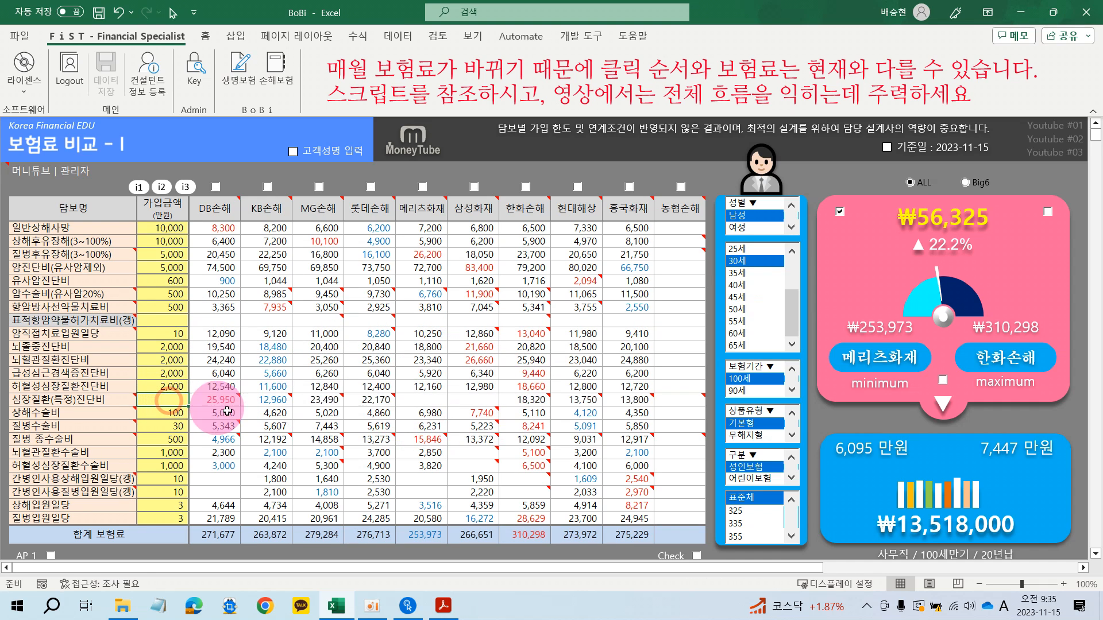
- Clear the amounts for 뇌혈관질환수술비, 허혈성심장질환수술비, 간병인사용상해입원일당 and 간병인사용질병입원일당
left_click_drag(167, 452, 171, 490)
key("Delete")
key("Delete")
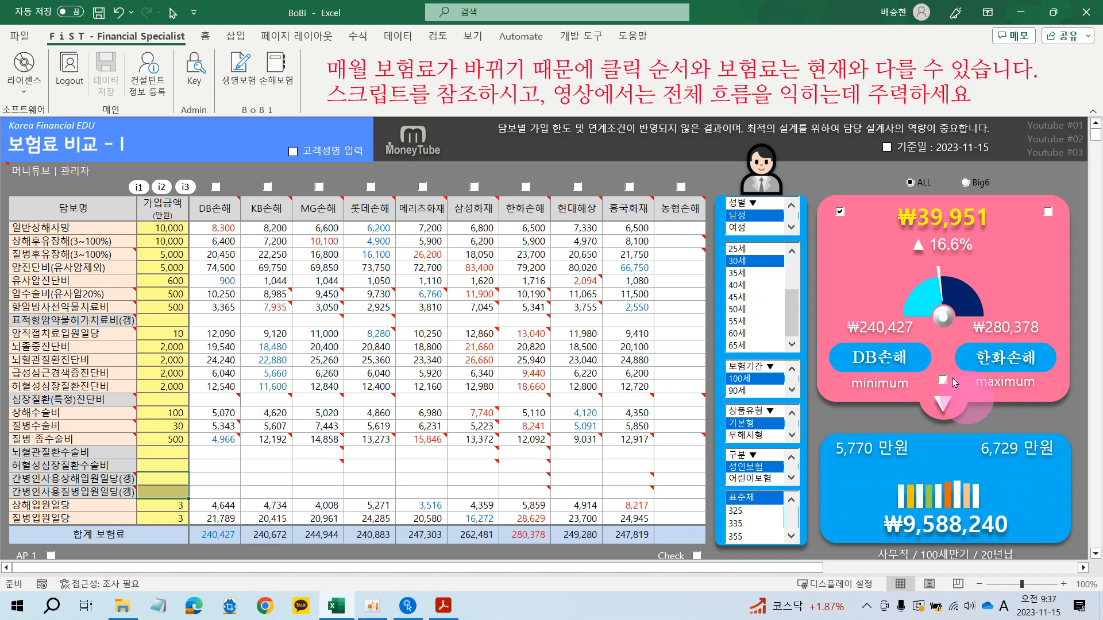
- Compare premiums at 40세 and 60세, and clear the 질병후유장해(3~100%) coverage amount
left_click(743, 286)
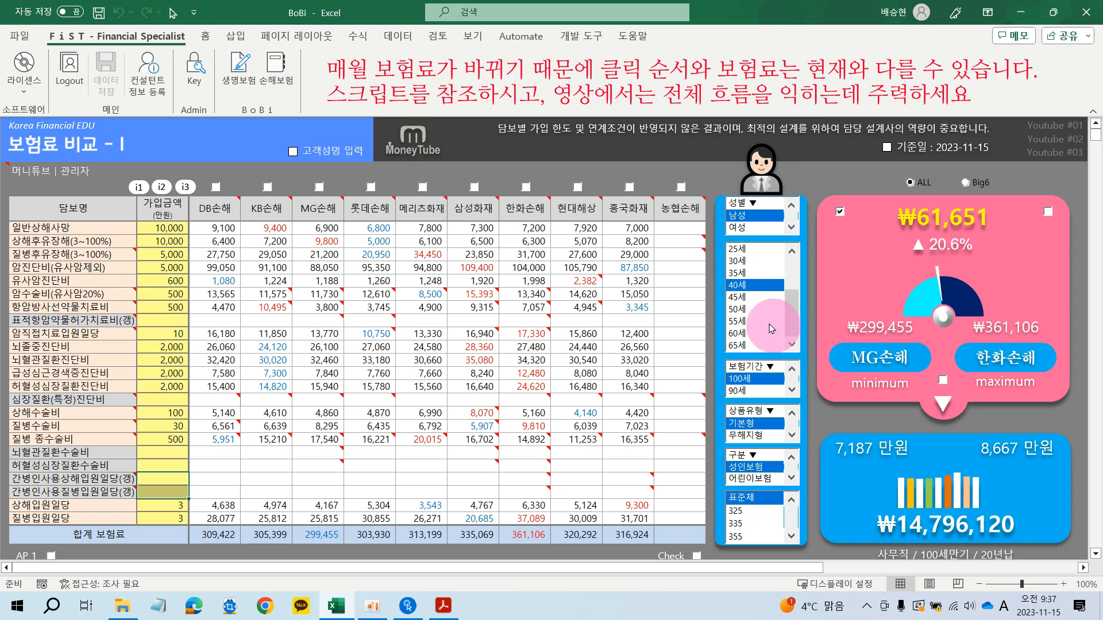
left_click(739, 312)
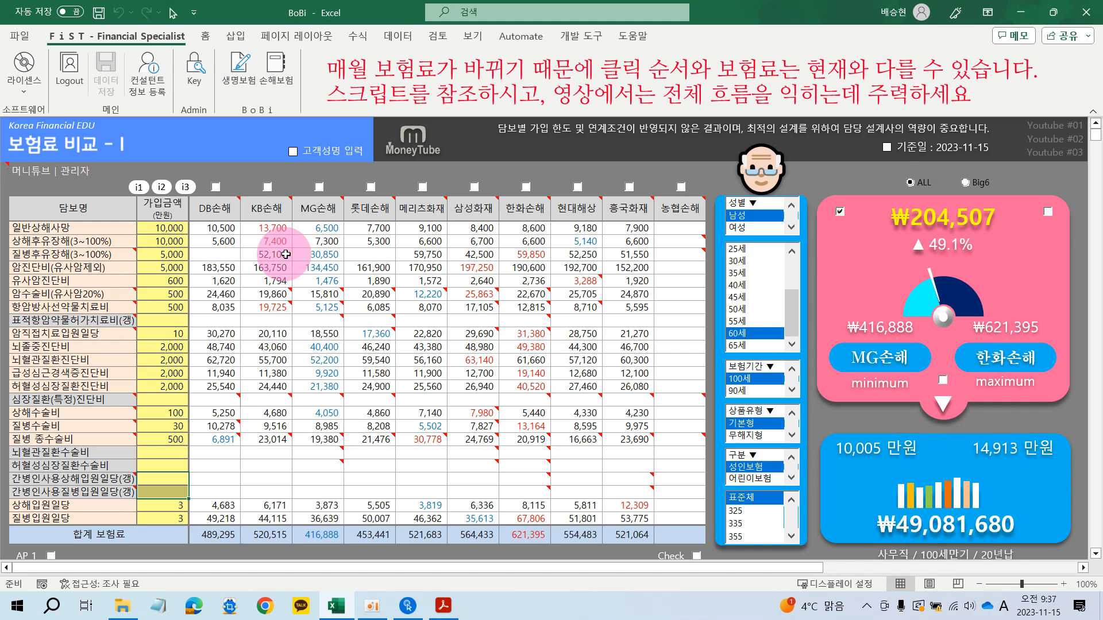
left_click(173, 257)
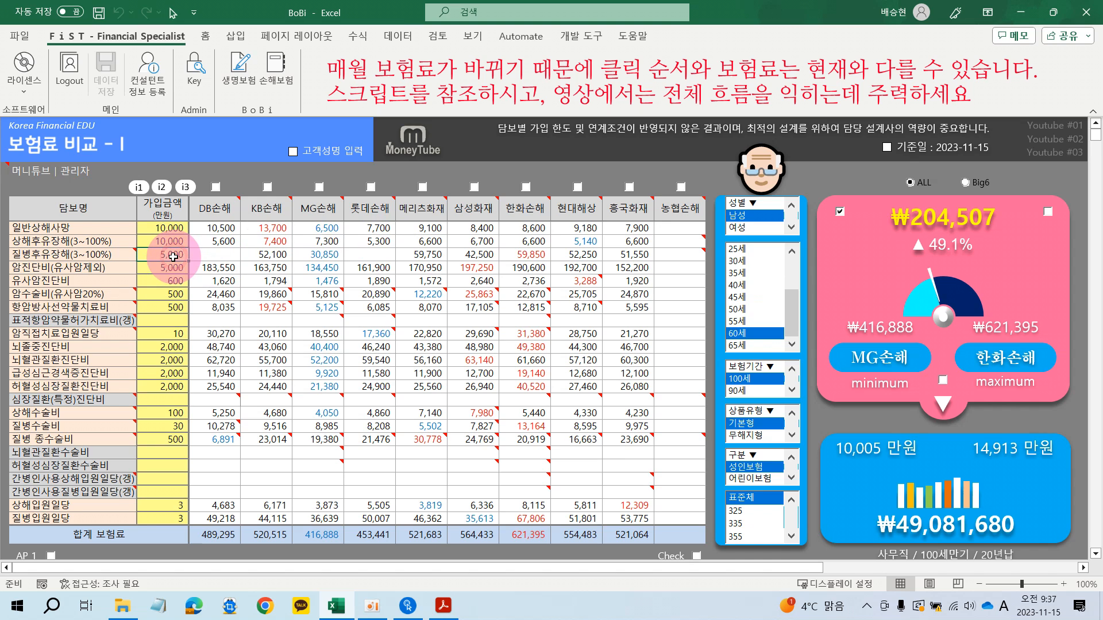
key("Delete")
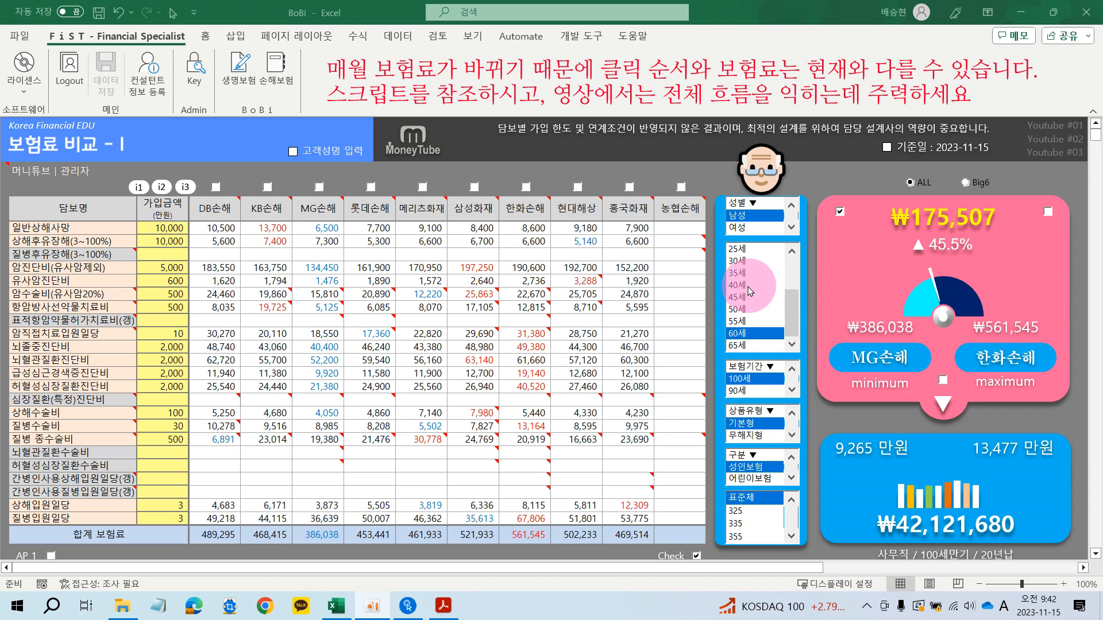
- Set the age to 40세 and open the AI 복합설계란? page from the 손해보험 appendix
left_click(743, 286)
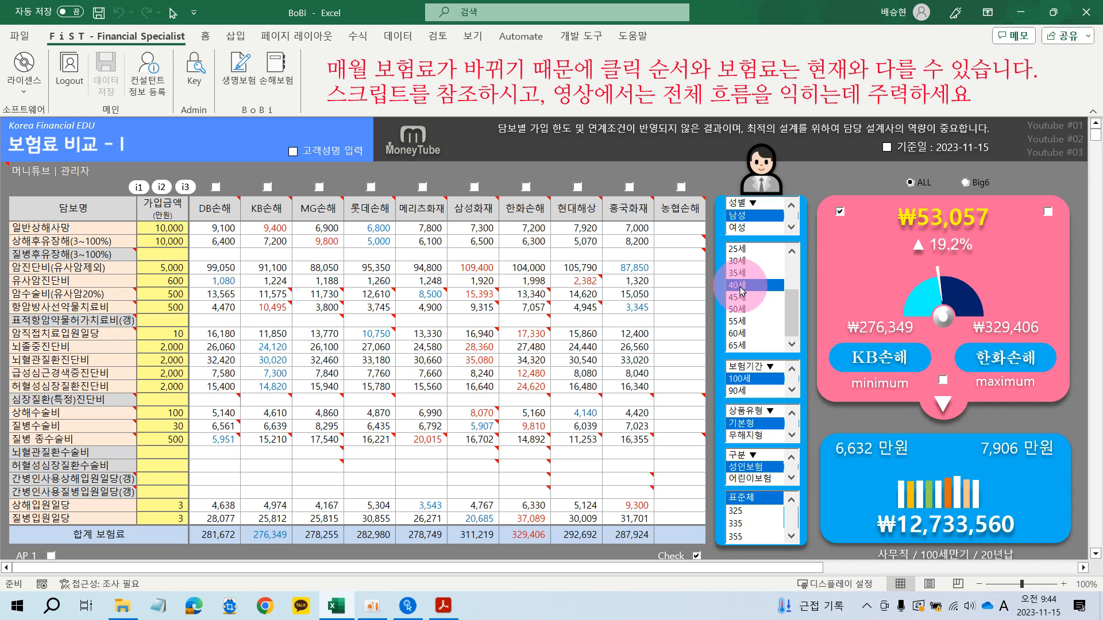
left_click(276, 71)
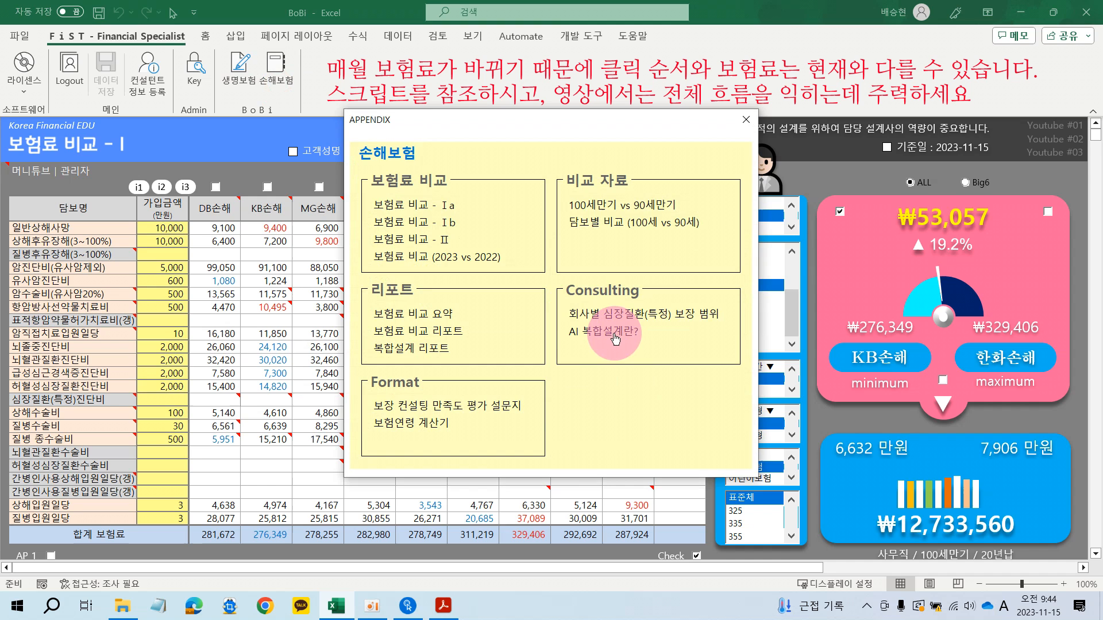
left_click(614, 333)
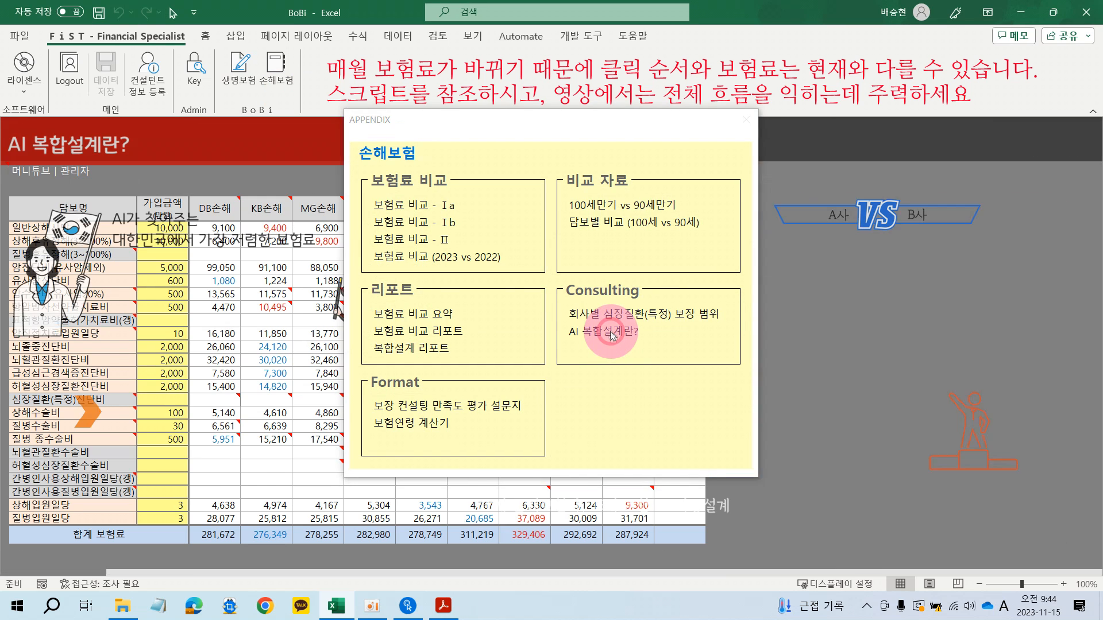
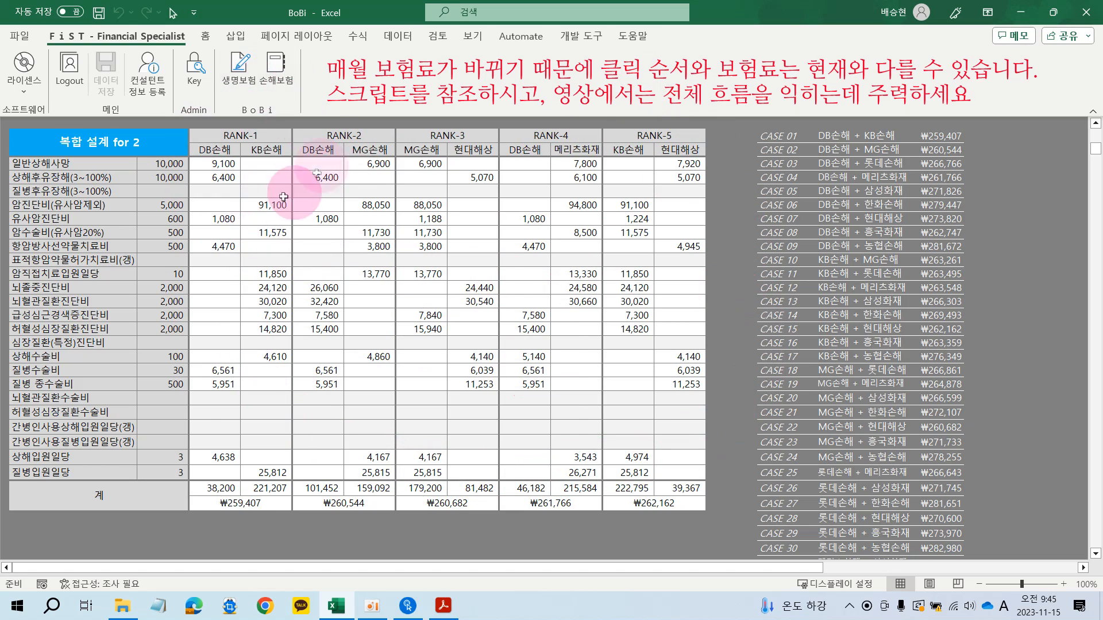
- Choose DB손해 as 보험사1 and KB손해 as 보험사2 in the 복합 설계 for 2 table
scroll(645, 224, "up", 12)
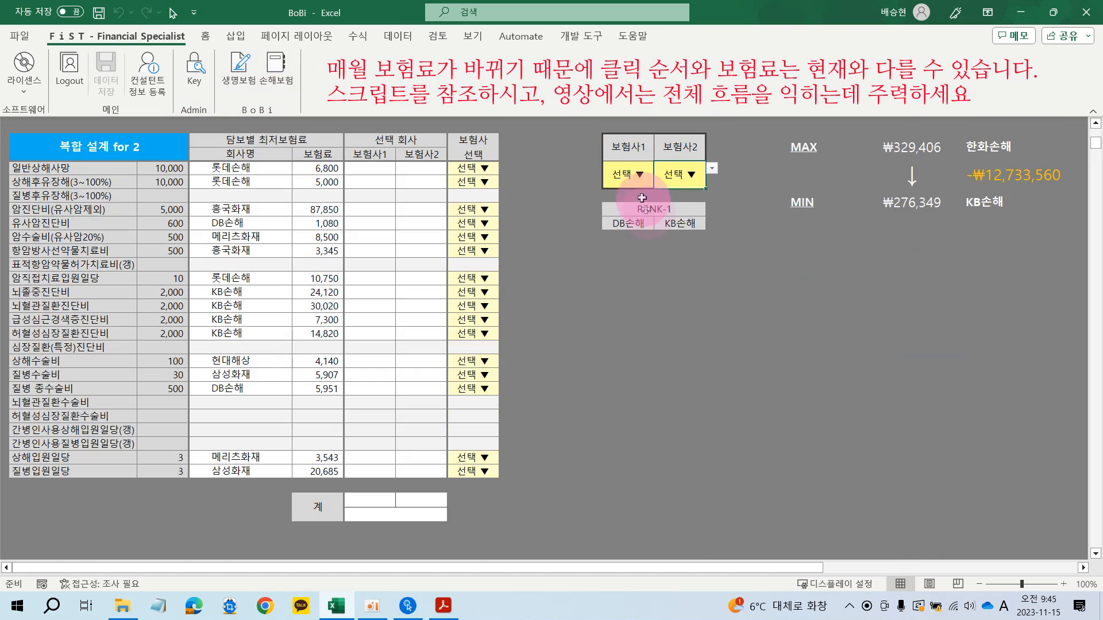
left_click(632, 174)
left_click(661, 169)
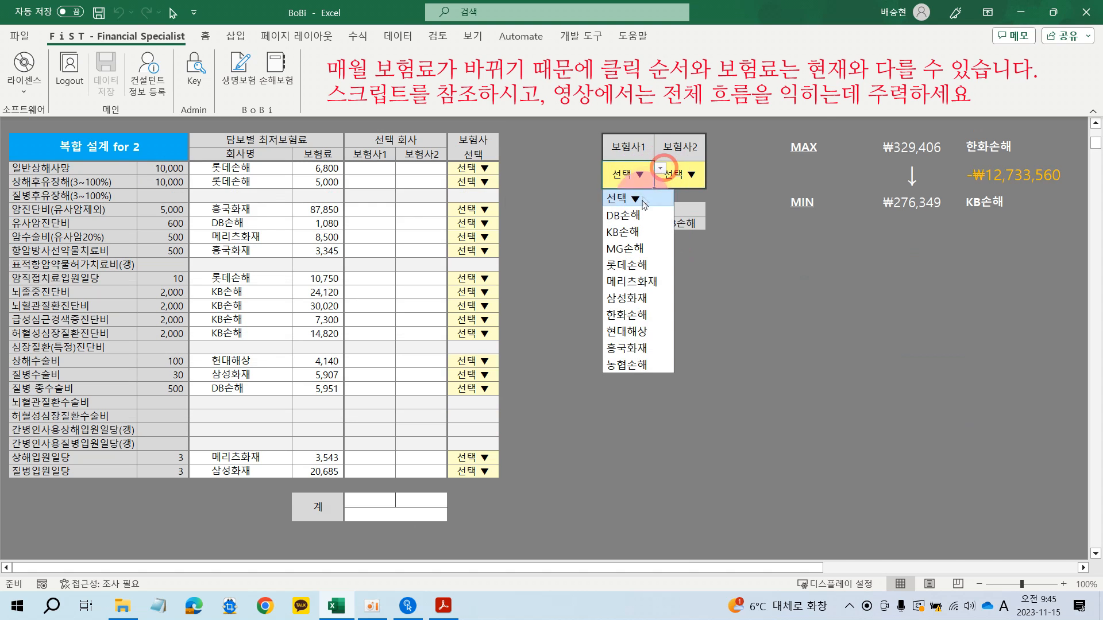
left_click(629, 216)
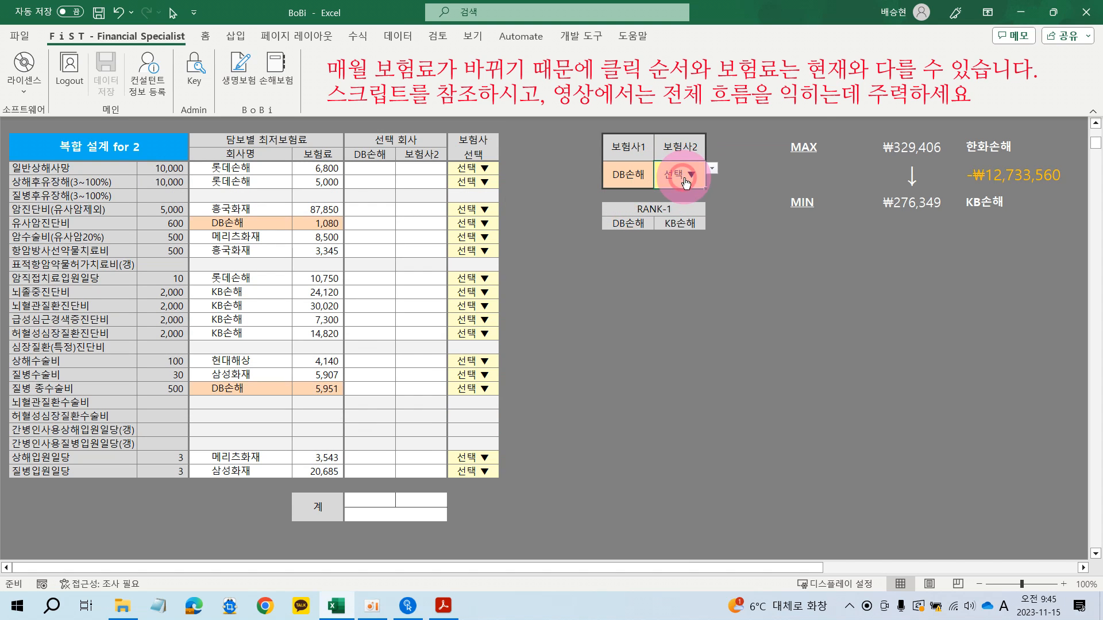
left_click(712, 169)
left_click(682, 237)
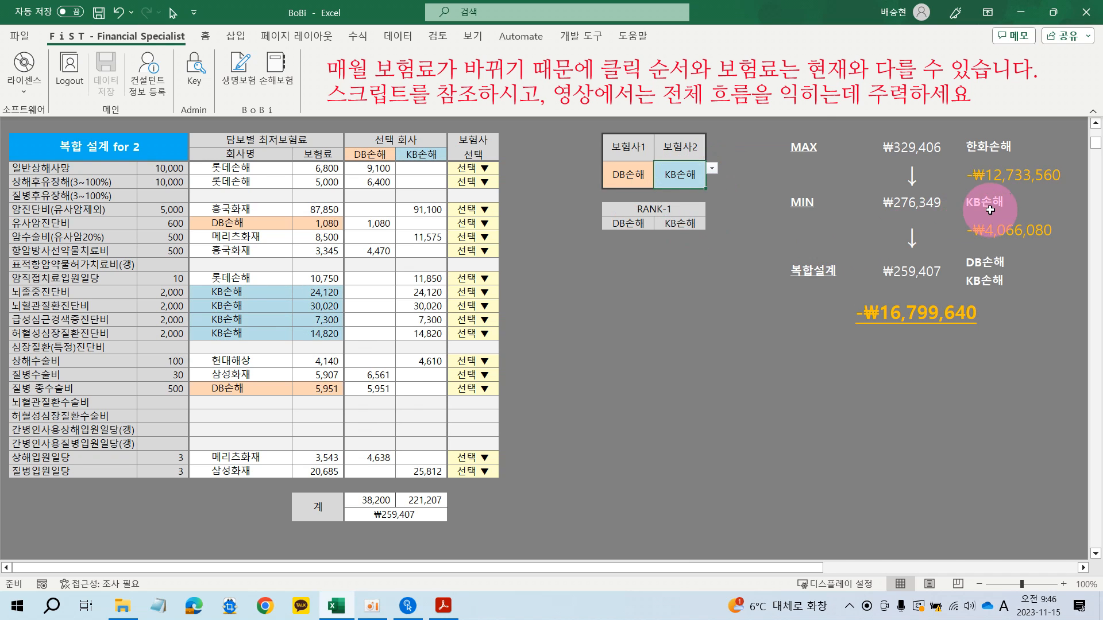
scroll(989, 211, "up", 1)
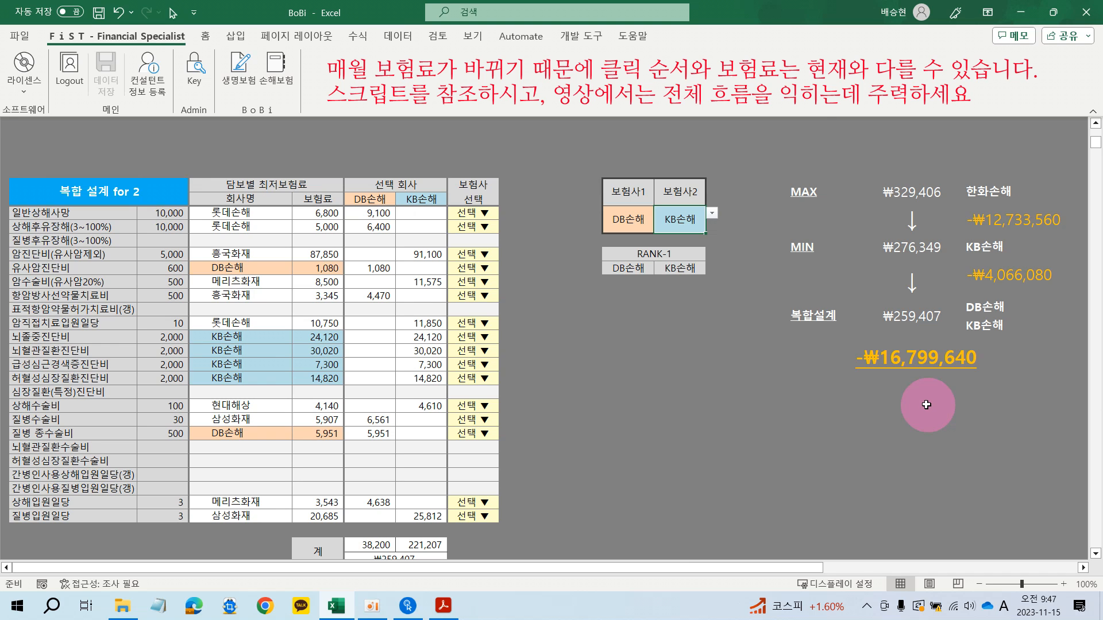
- Open the AI 복합설계란? page from the 손해보험 appendix and examine the two-insurer and three-insurer combination lists
left_click(273, 79)
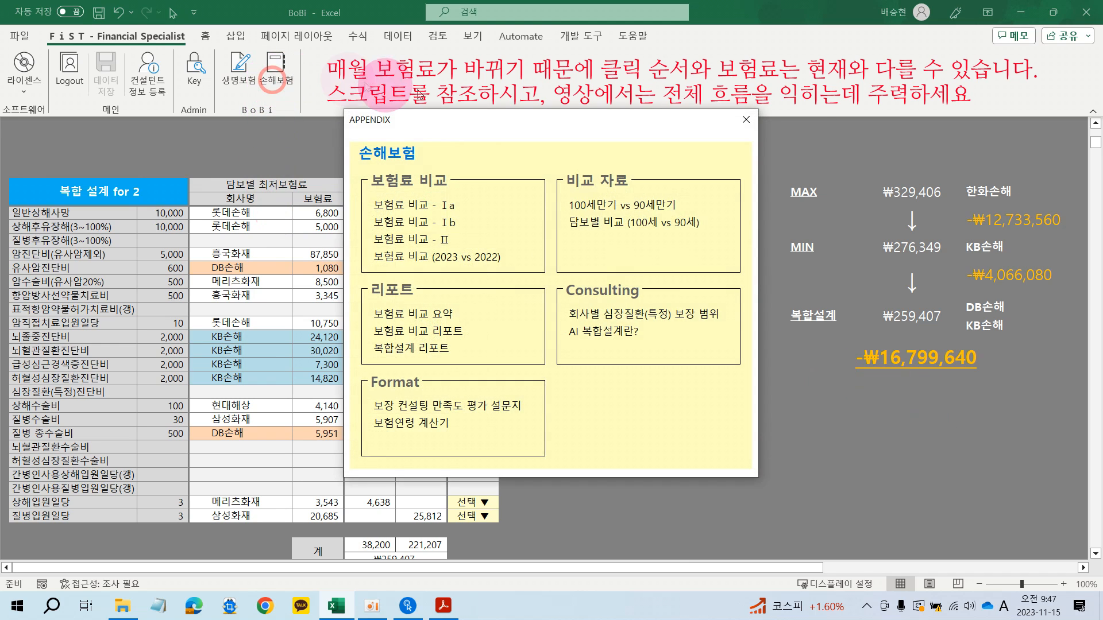
left_click(602, 331)
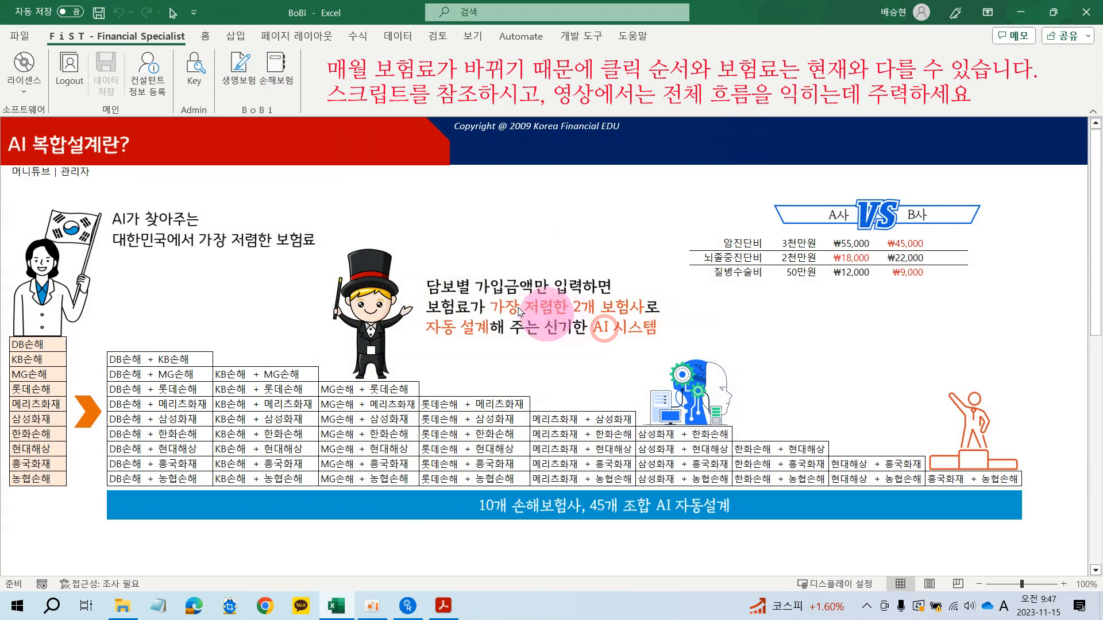
left_click(371, 349)
scroll(481, 323, "down", 4)
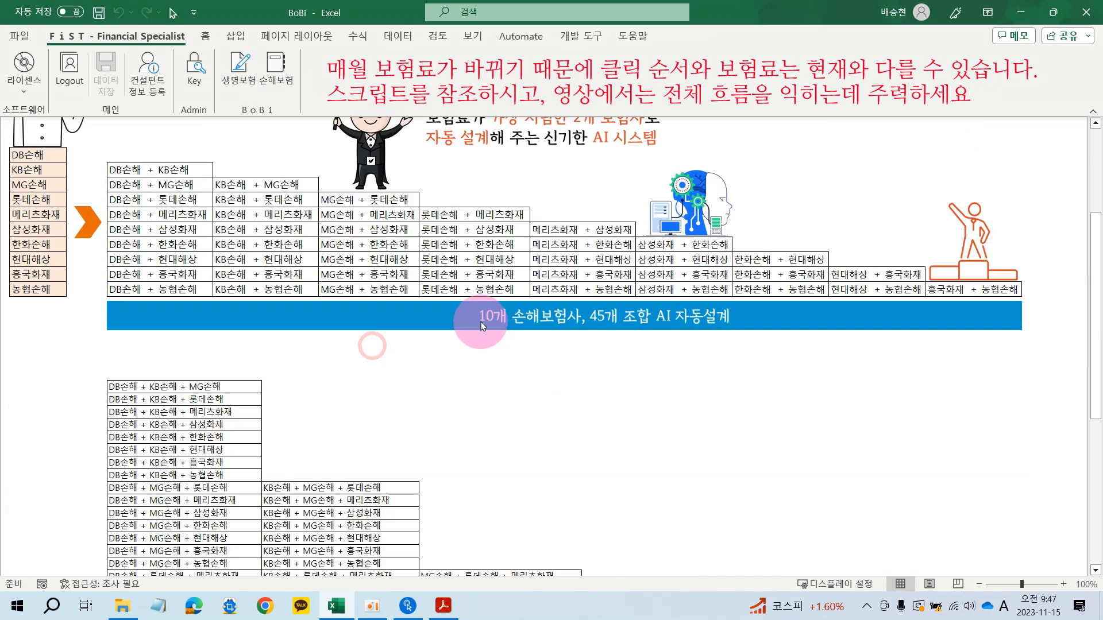
scroll(480, 322, "down", 5)
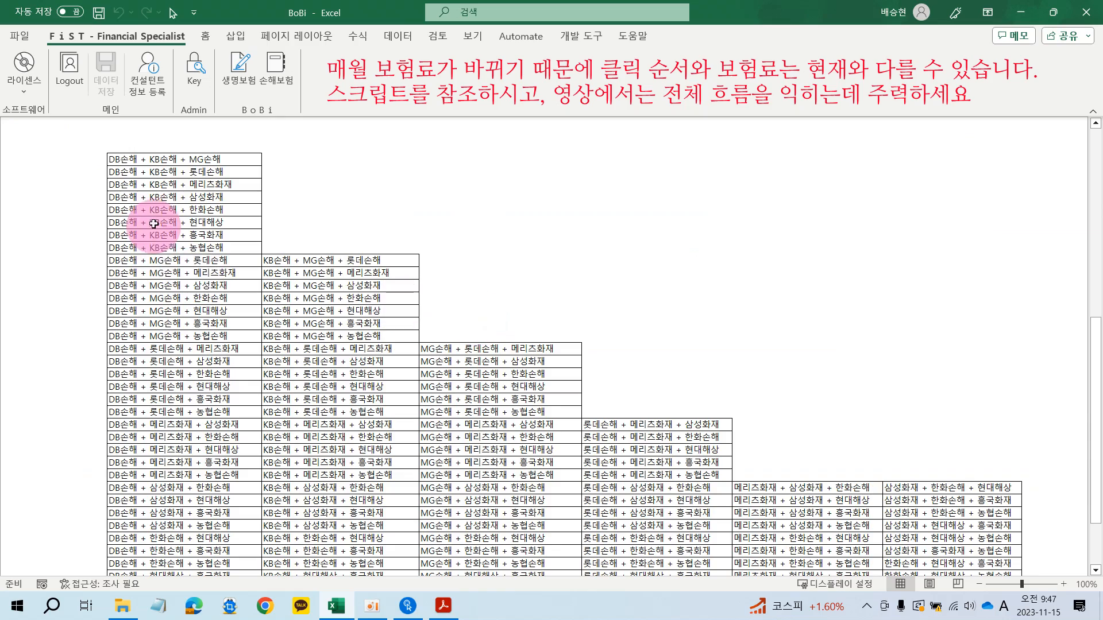
scroll(228, 296, "down", 2)
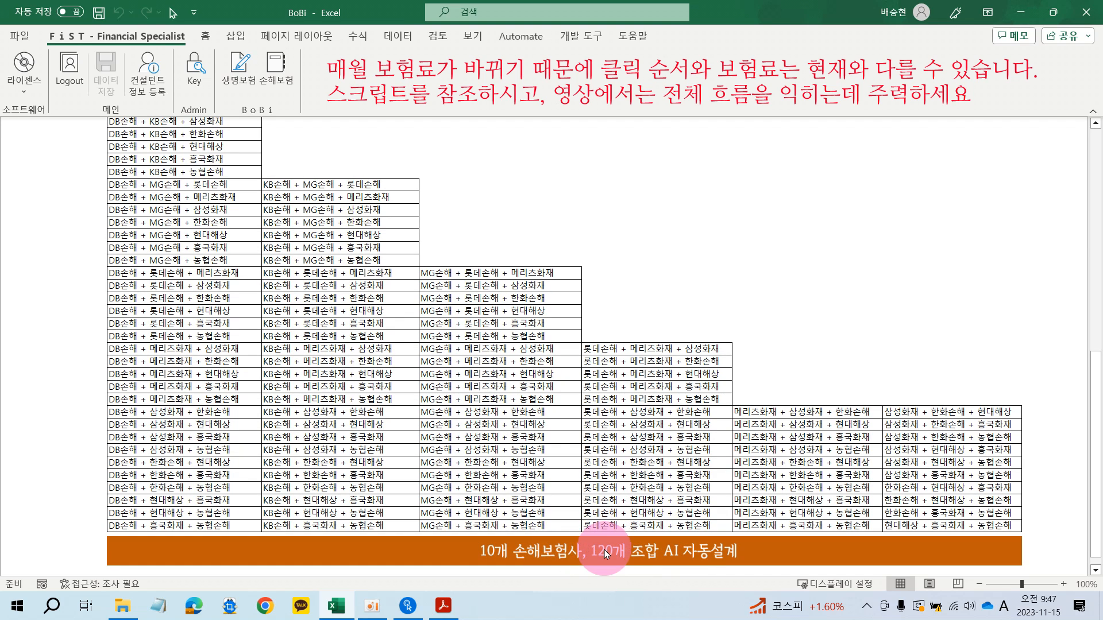
scroll(601, 475, "up", 12)
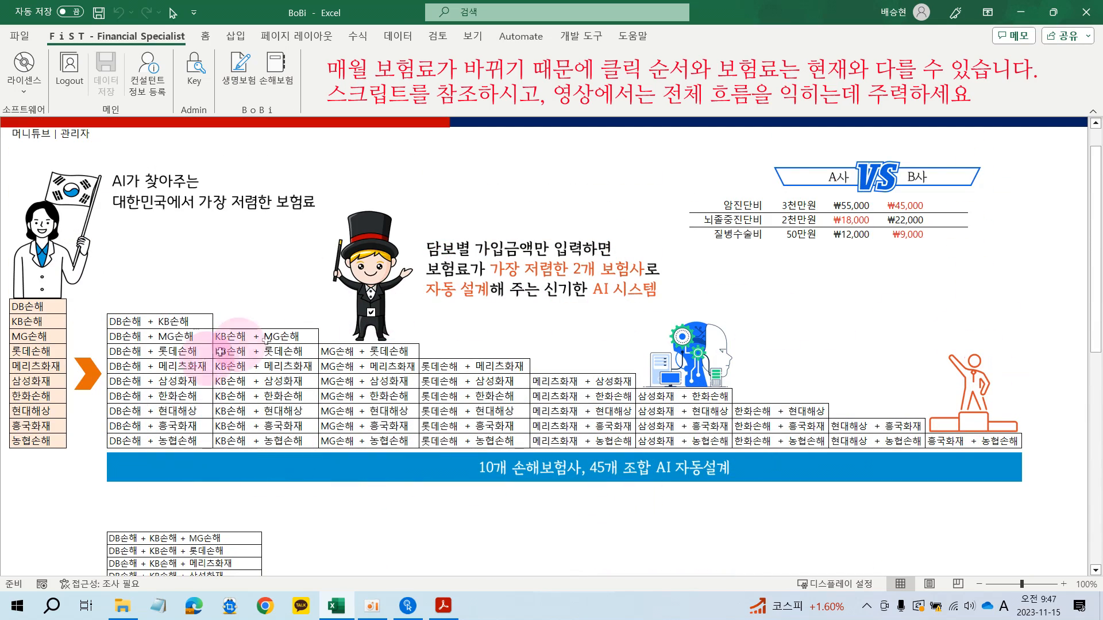
scroll(970, 397, "down", 7)
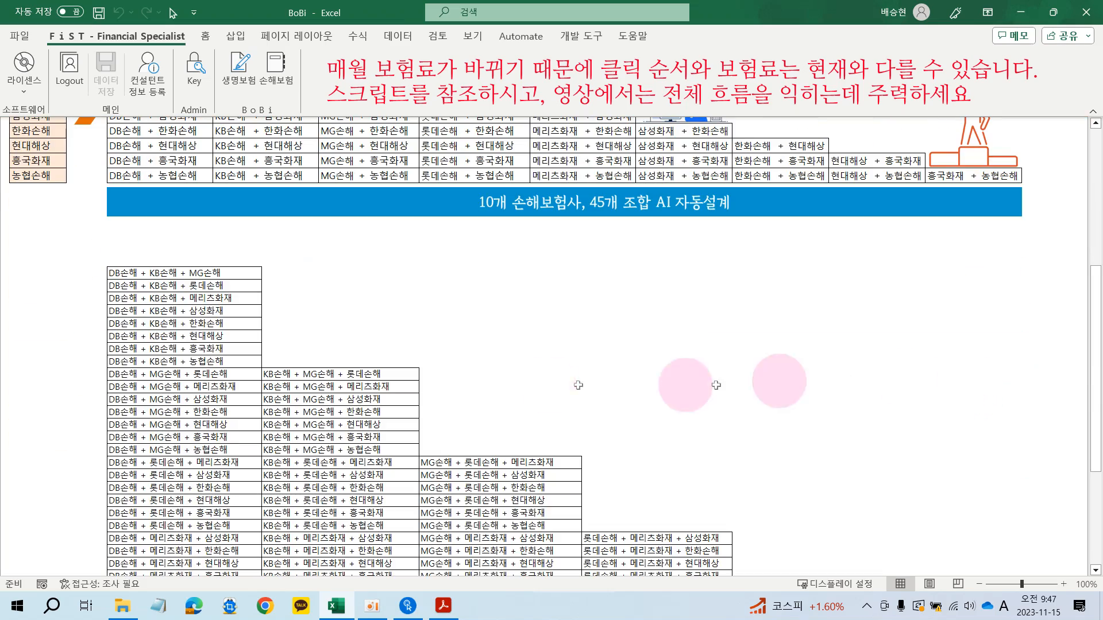
scroll(504, 406, "down", 5)
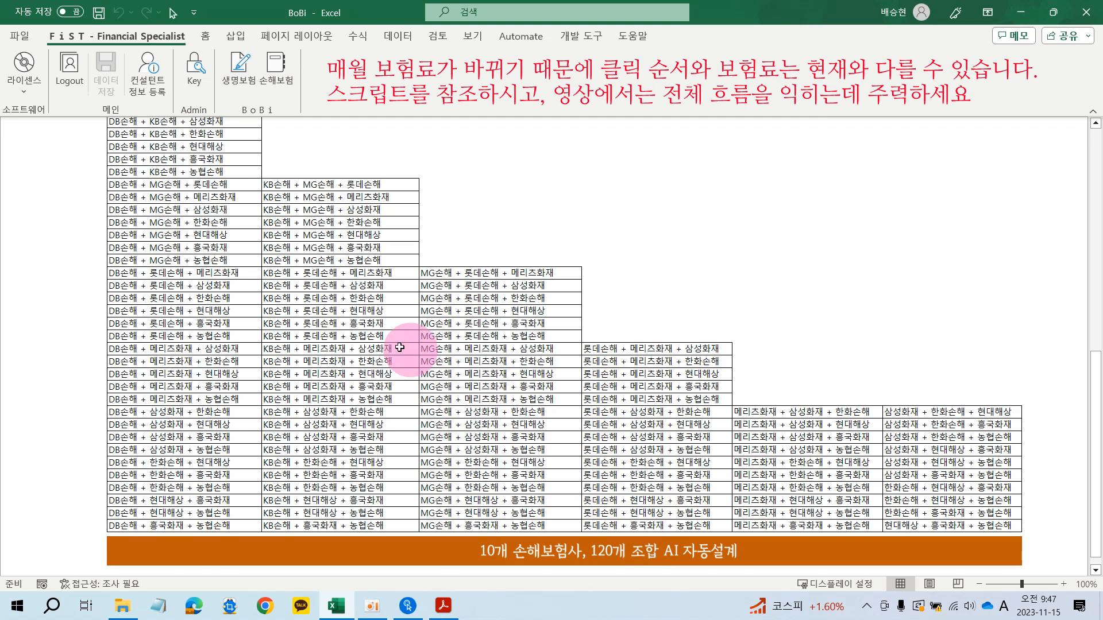
scroll(382, 330, "up", 2)
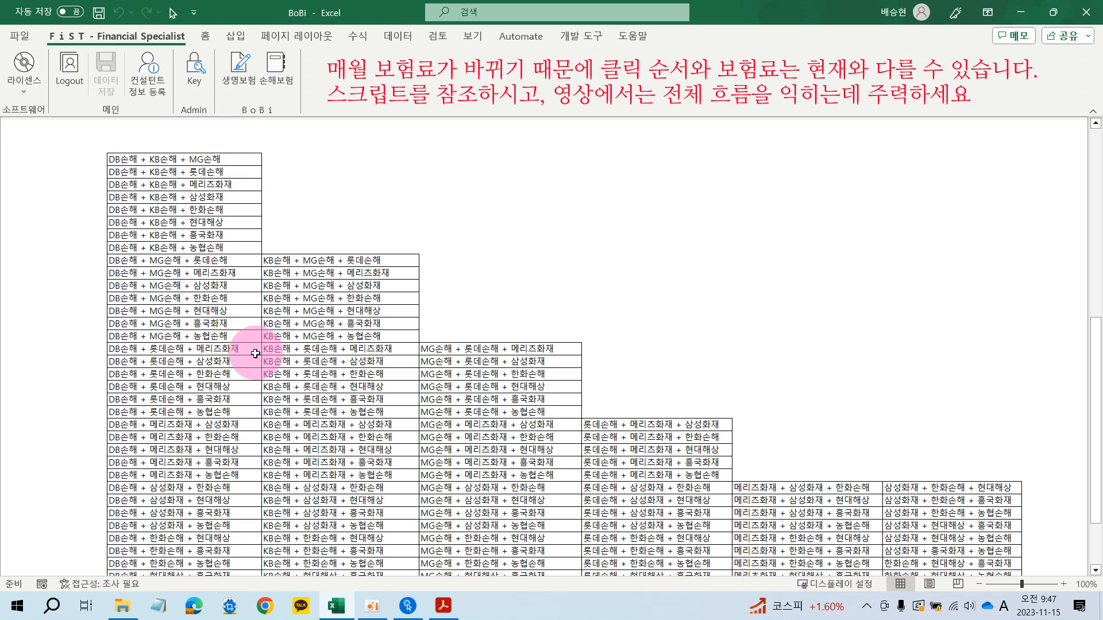
scroll(485, 339, "down", 2)
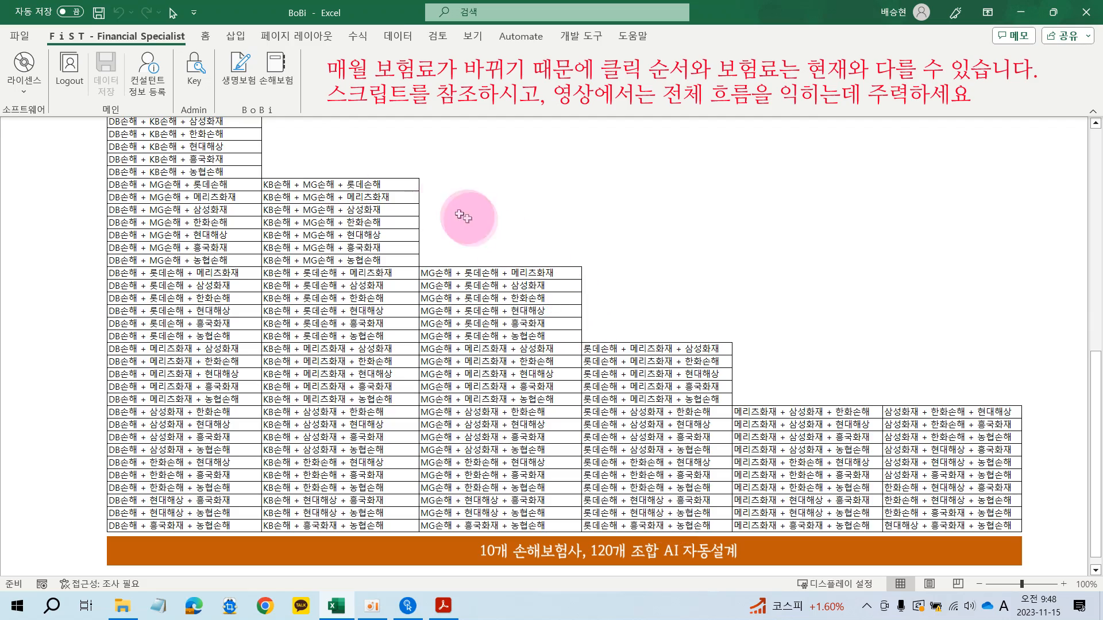
- Open 보험료 비교 - Ⅰa from the 손해보험 appendix and go to its 복합 설계 section
left_click(276, 68)
left_click(414, 206)
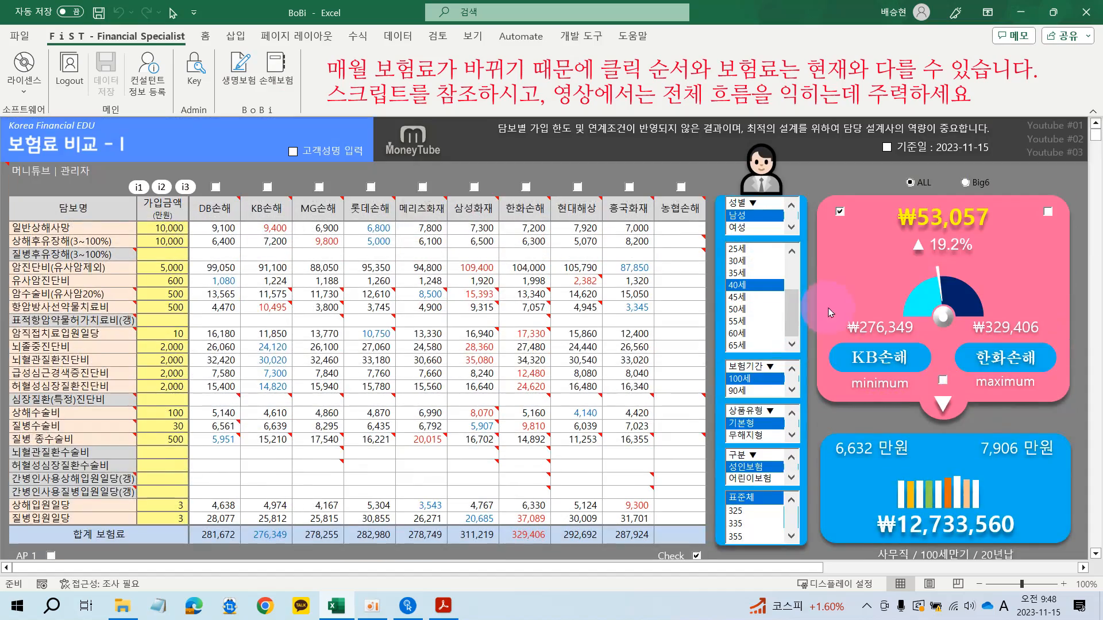
left_click(936, 401)
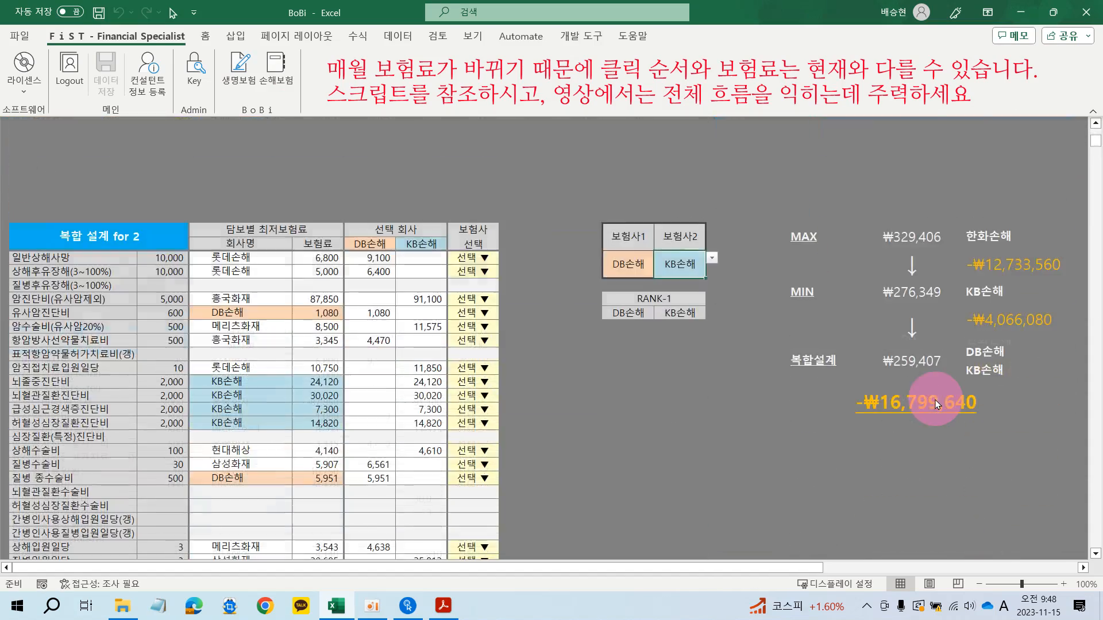
- Examine the 복합 설계 for 3 ranking table and the list of all three-insurer combination cases with their premiums
scroll(934, 396, "down", 19)
scroll(925, 383, "down", 20)
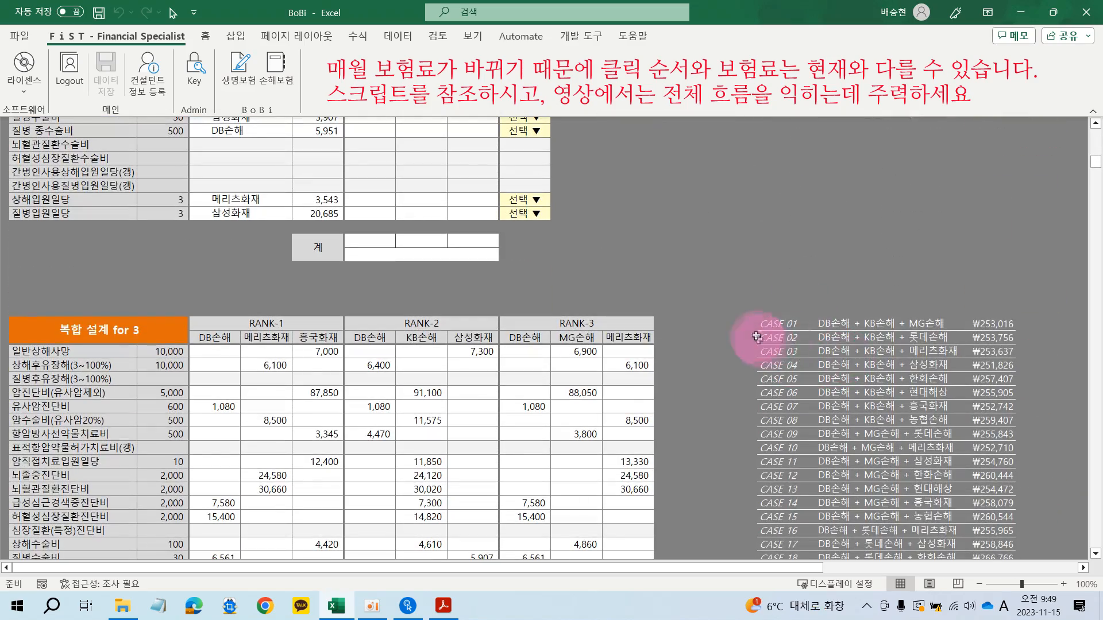
scroll(908, 352, "down", 11)
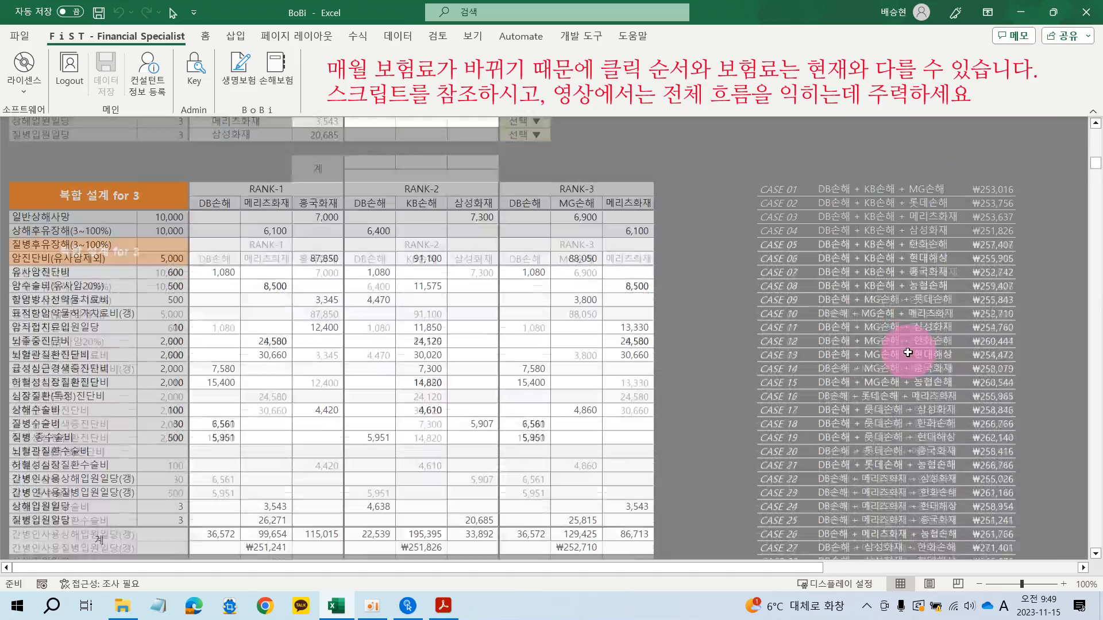
scroll(905, 354, "down", 14)
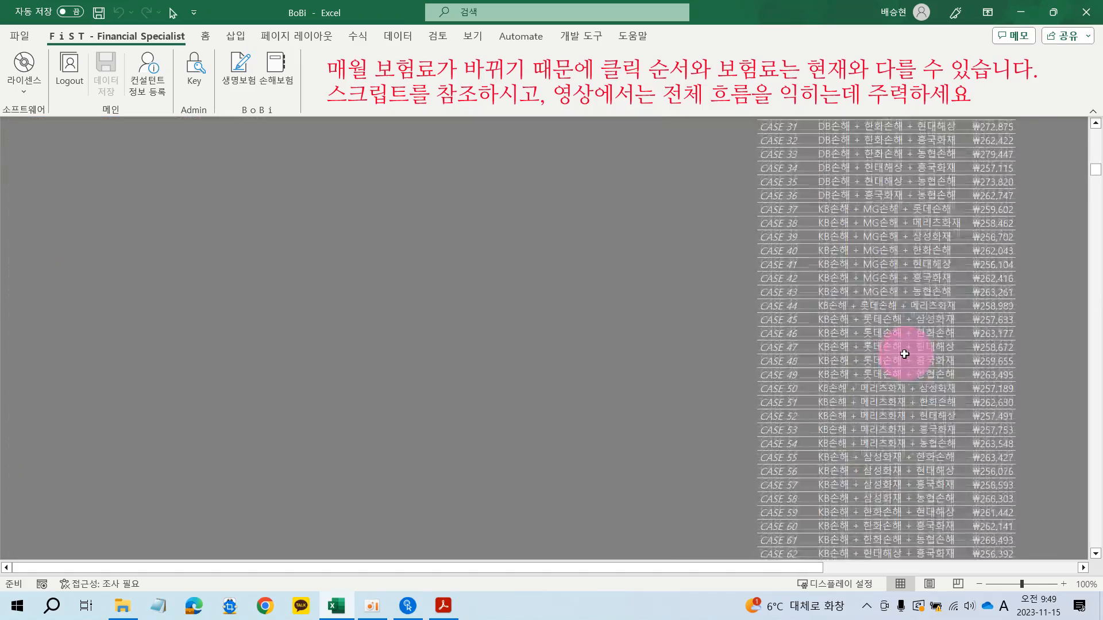
scroll(895, 355, "down", 13)
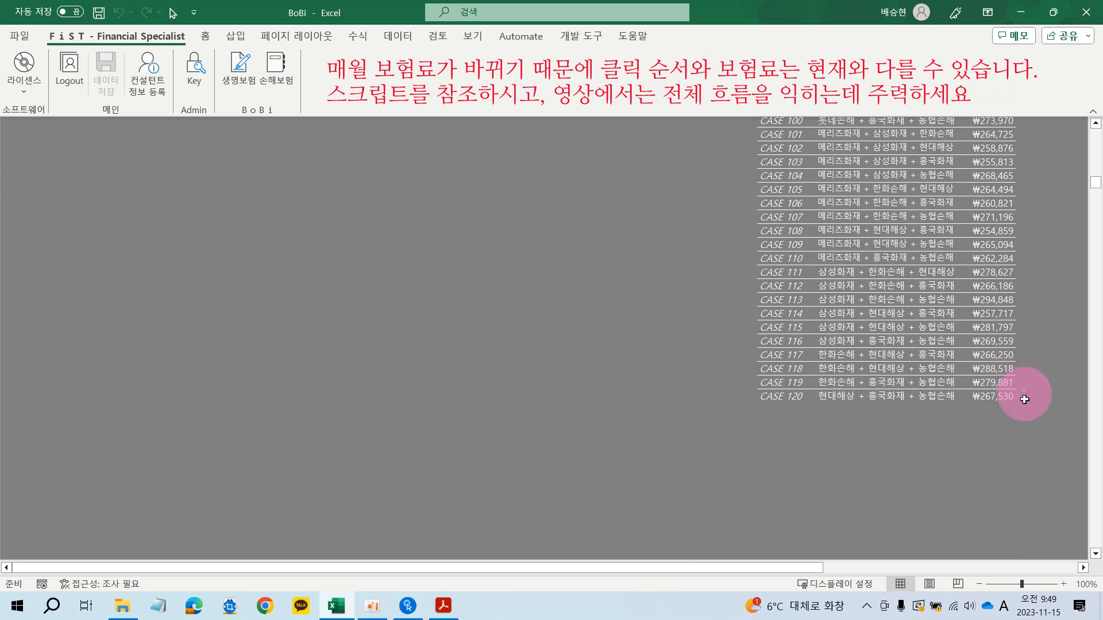
scroll(1004, 397, "up", 18)
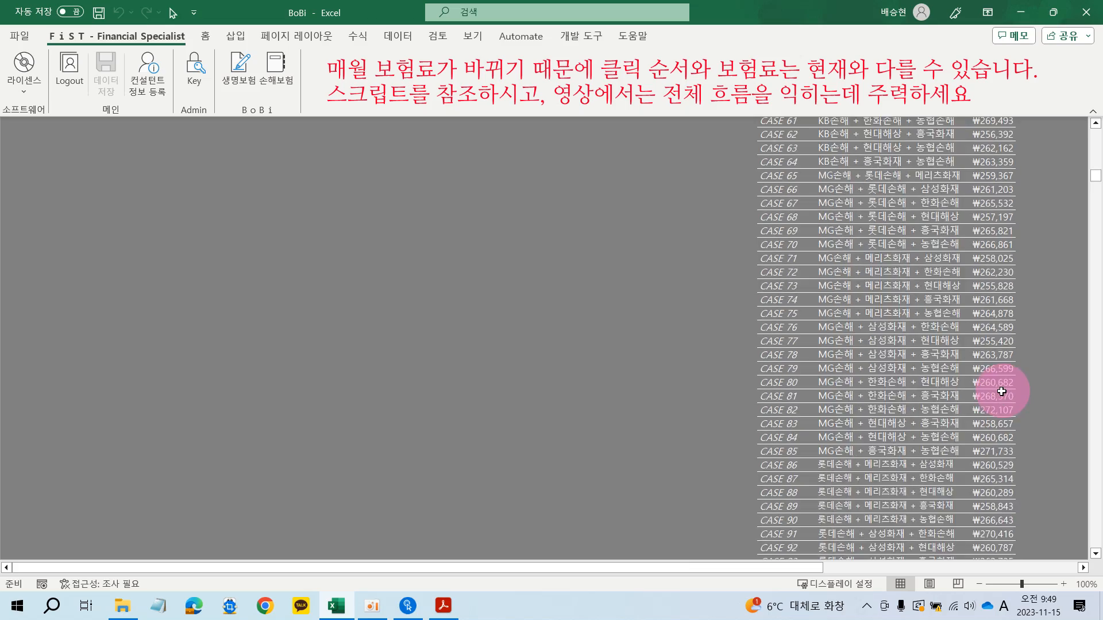
scroll(1001, 391, "up", 17)
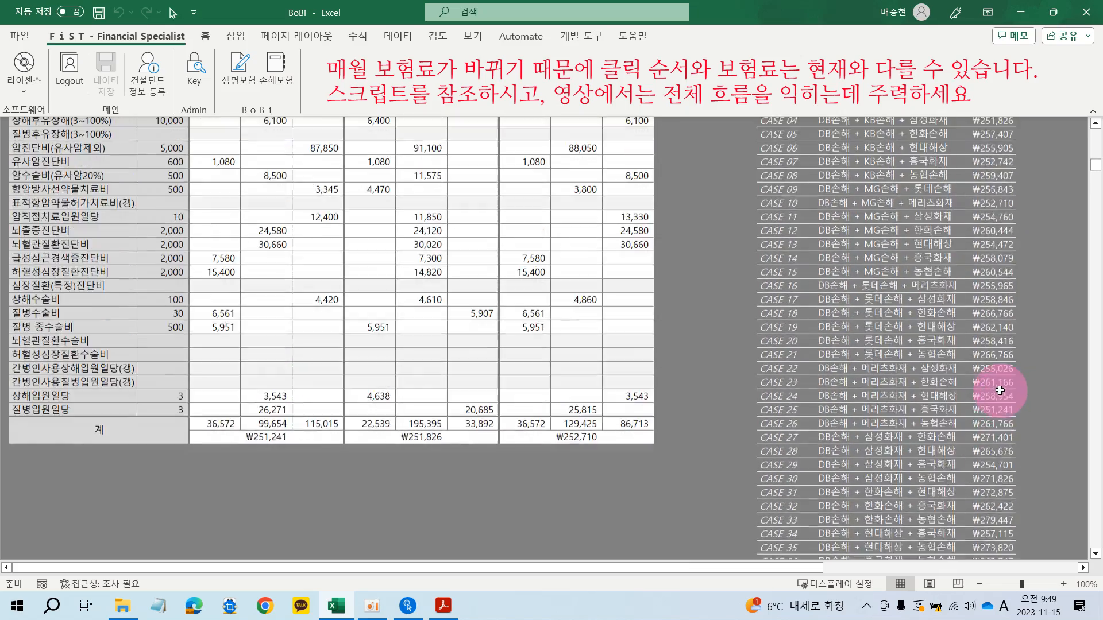
- Choose DB손해, 메리츠화재 and 흥국화재 as 보험사1, 보험사2 and 보험사3 in the 복합 설계 for 3 table
scroll(999, 390, "down", 2)
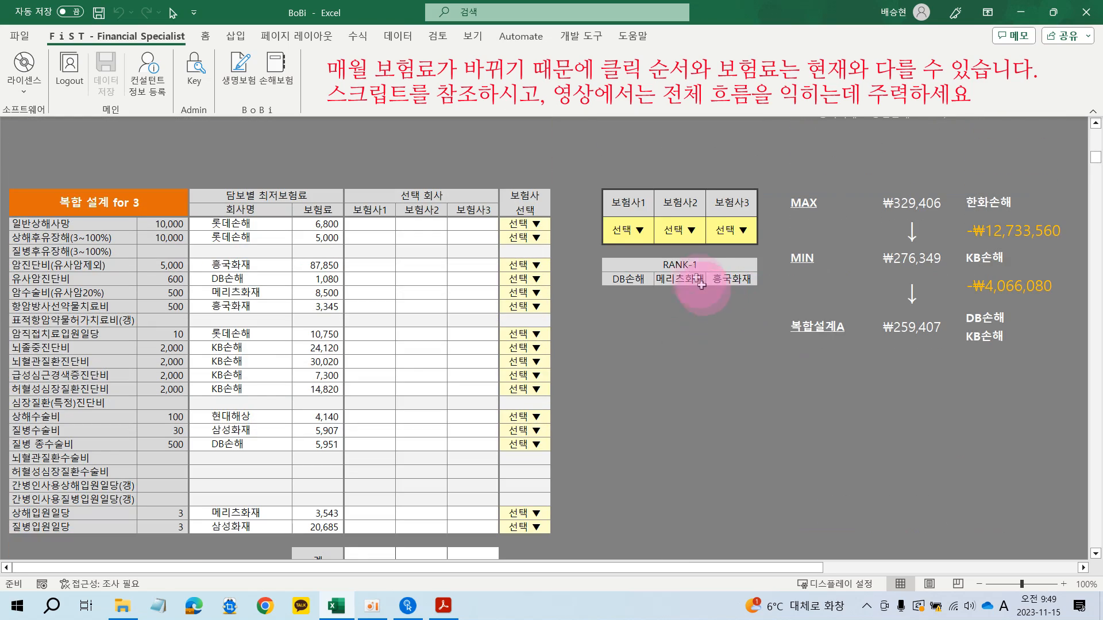
left_click(643, 231)
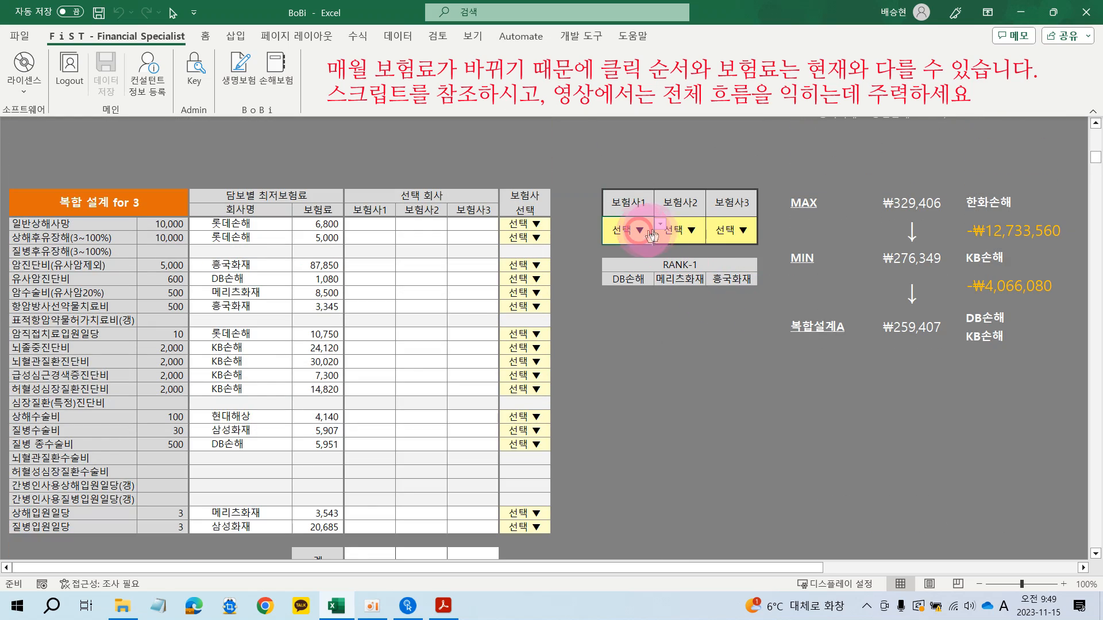
left_click(660, 225)
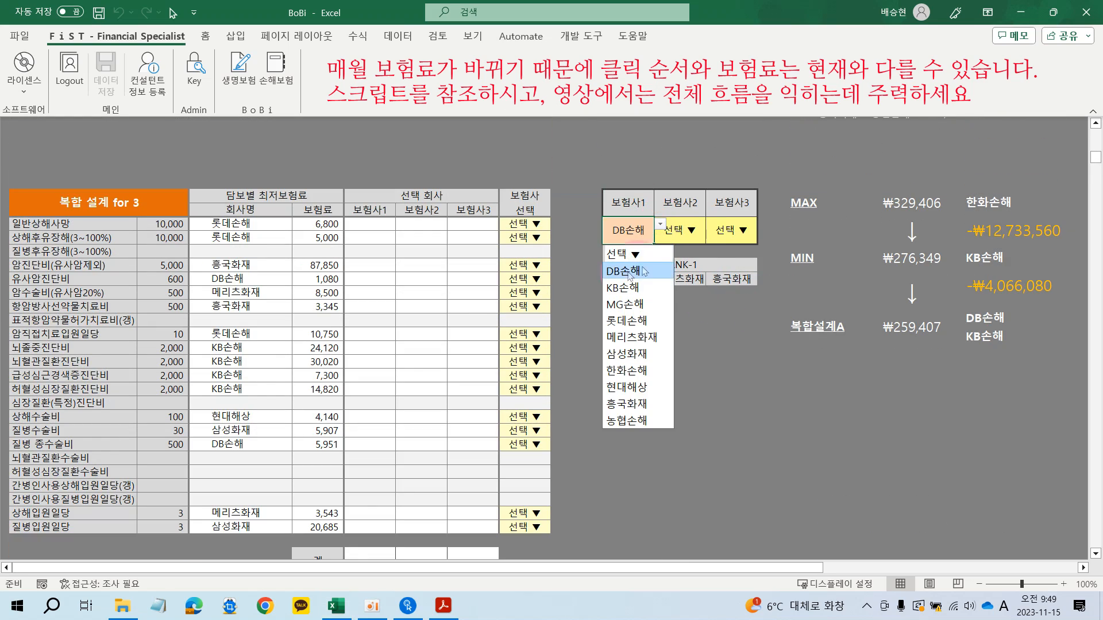
left_click(623, 271)
left_click(690, 233)
left_click(712, 225)
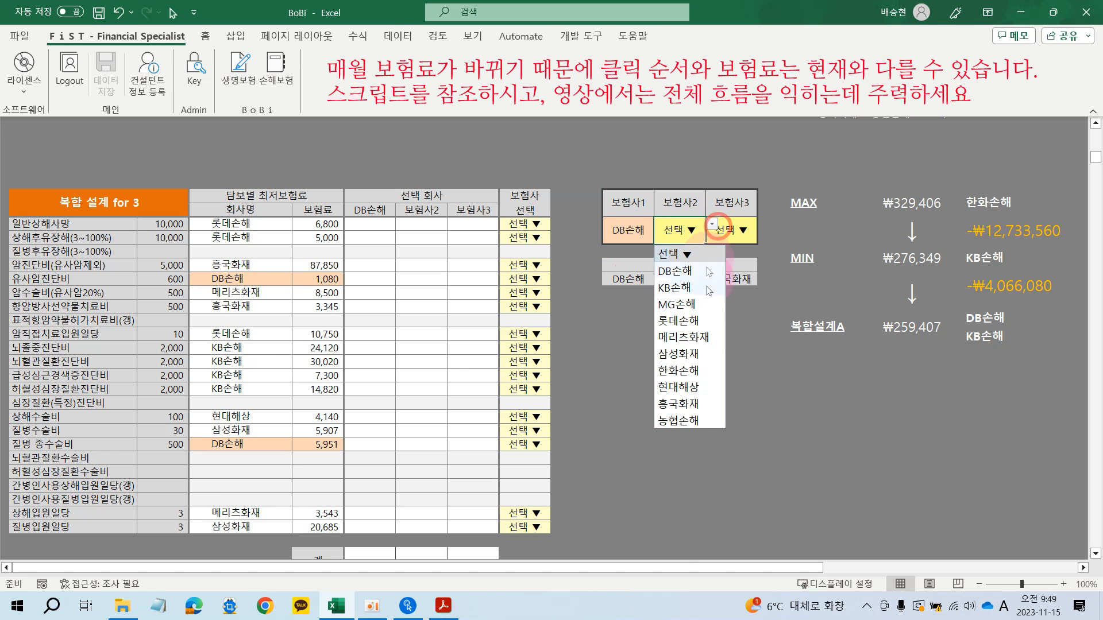
left_click(685, 339)
left_click(739, 234)
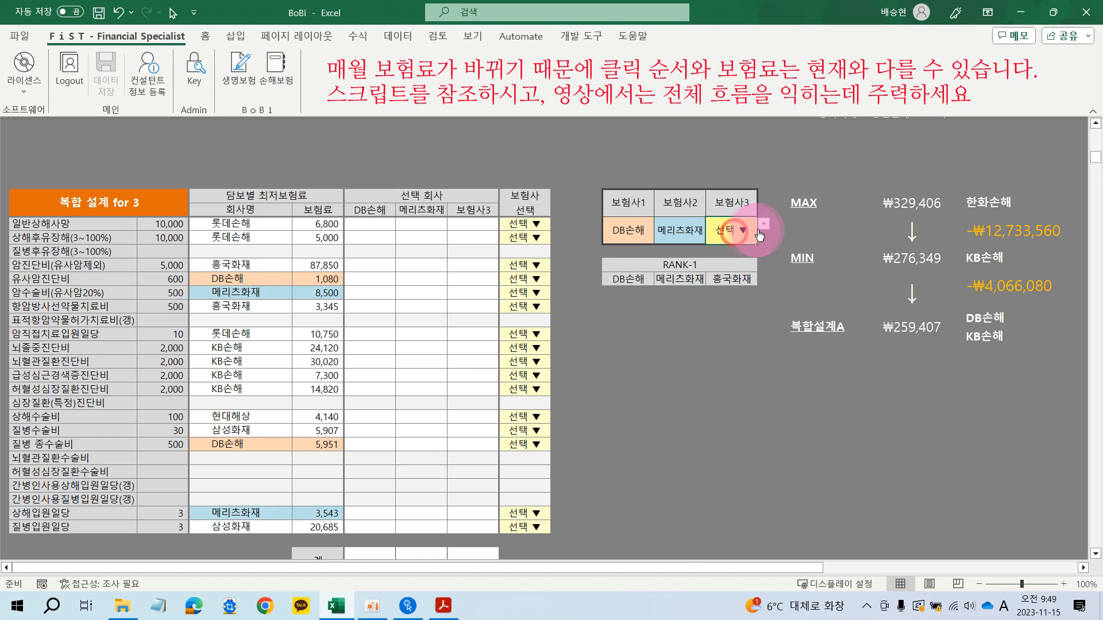
left_click(764, 224)
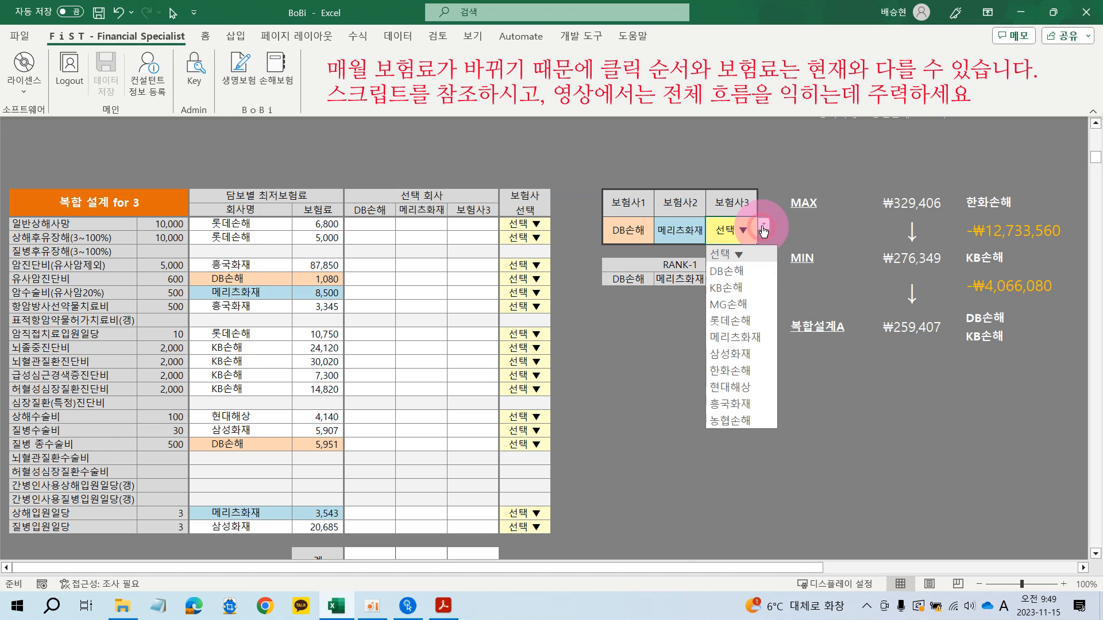
left_click(739, 404)
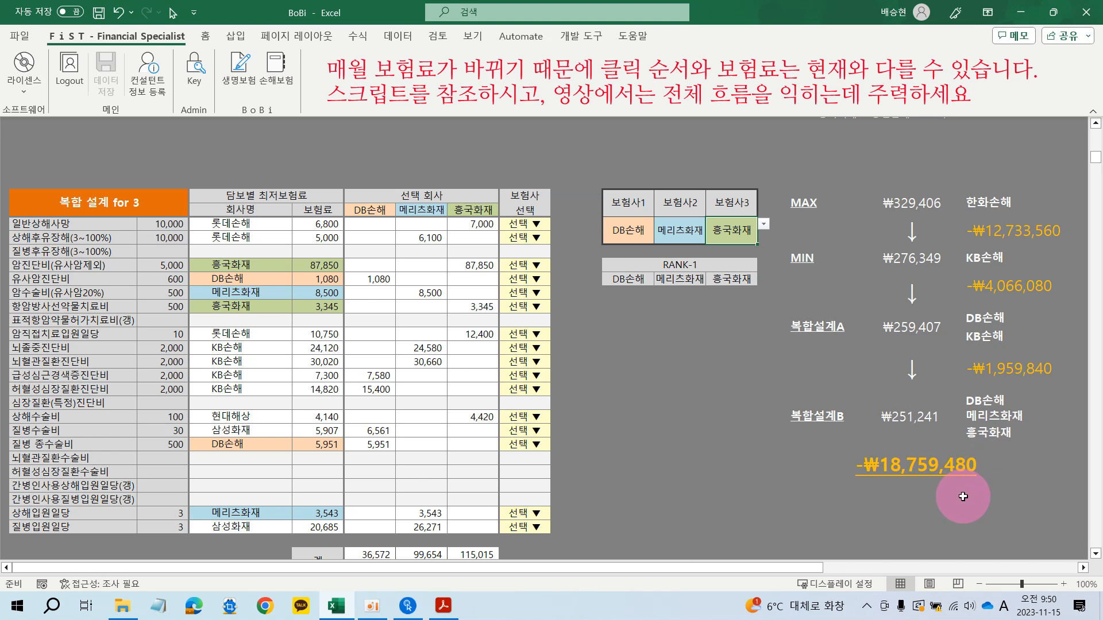
scroll(963, 496, "down", 1)
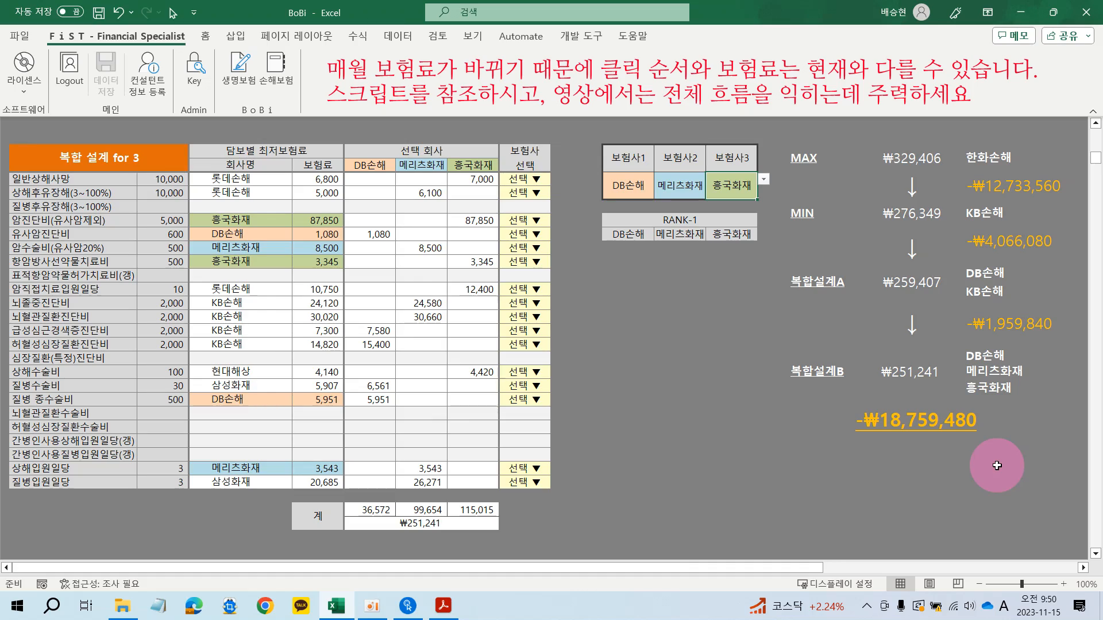
- Clear every 가입금액 entry in the 보험료 비교 - Ⅰ table and set only 암진단비(유사암제외) to 3000
scroll(837, 406, "down", 8)
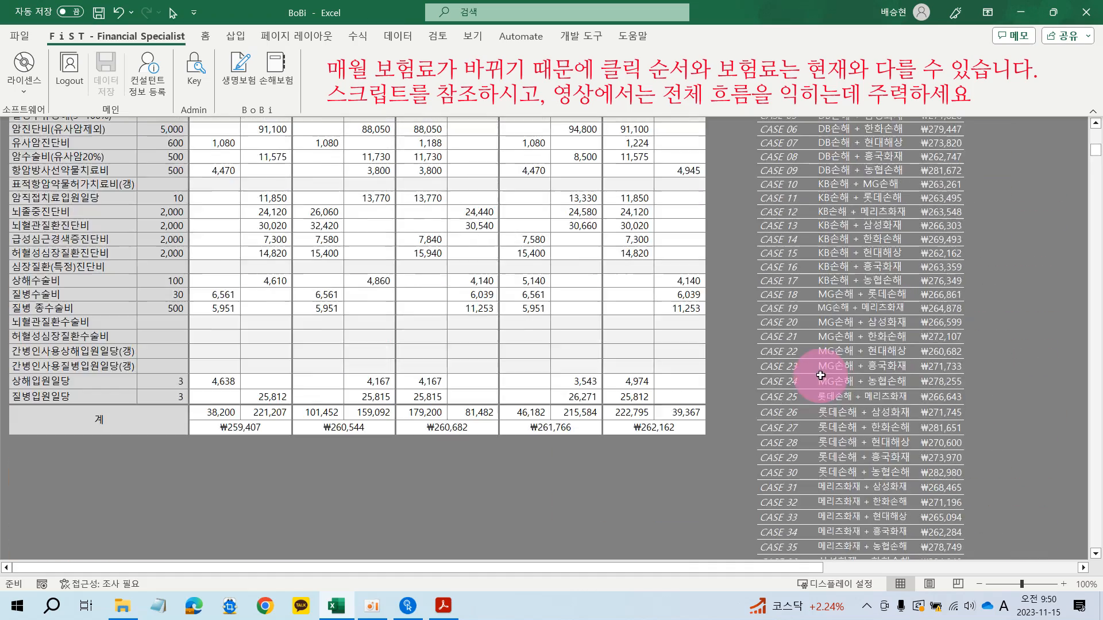
scroll(820, 367, "up", 15)
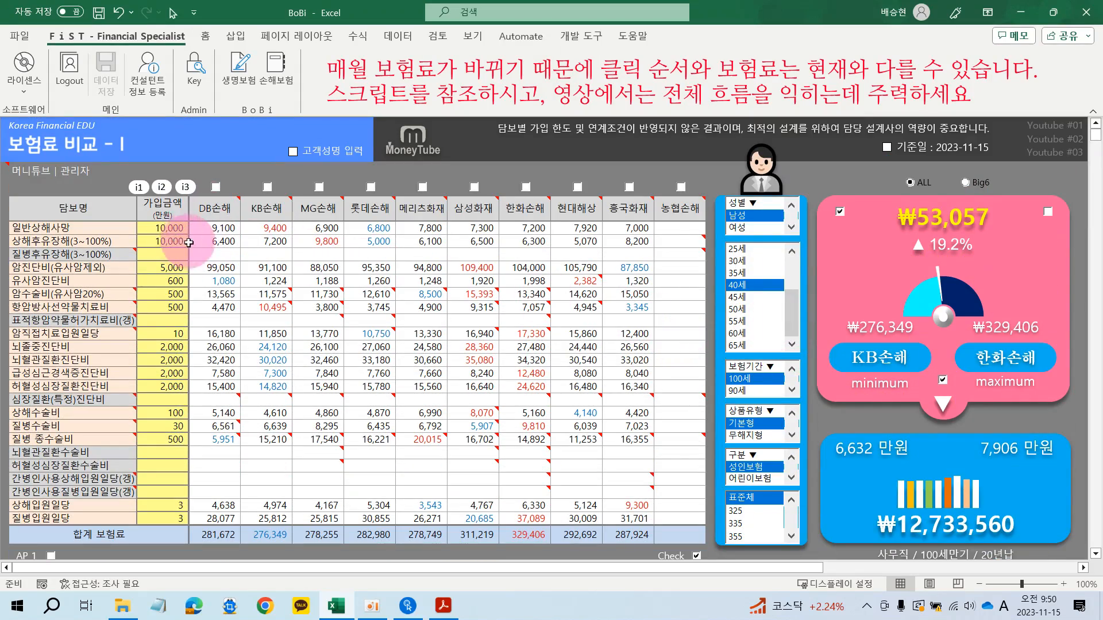
mouse_move(166, 230)
left_mouse_down()
mouse_move(163, 534)
mouse_move(162, 518)
left_mouse_up()
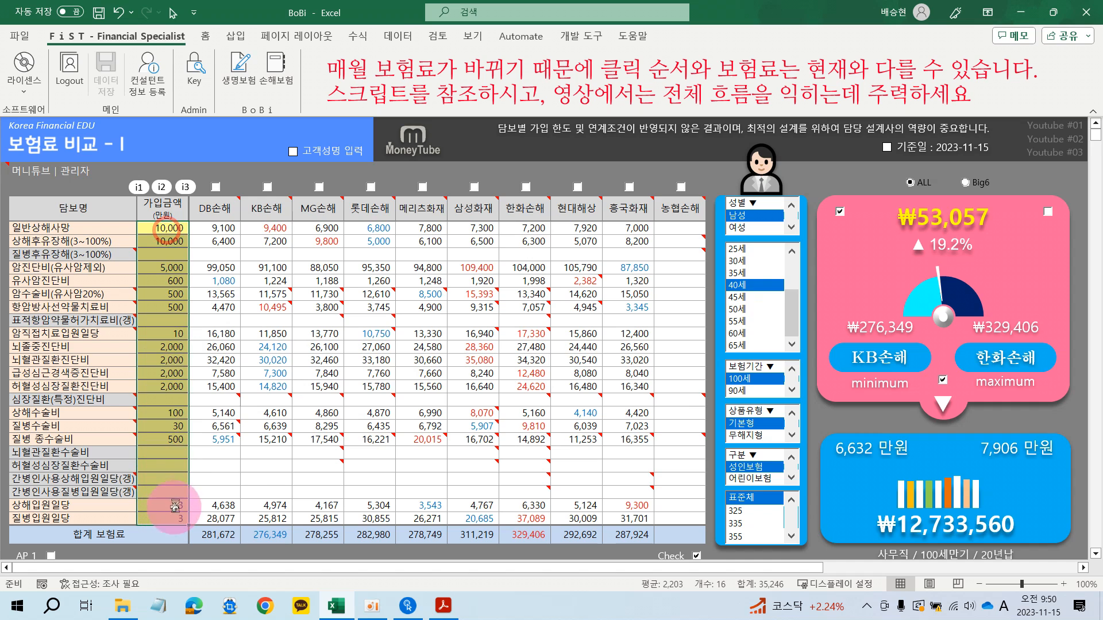
key("Delete")
left_click(163, 269)
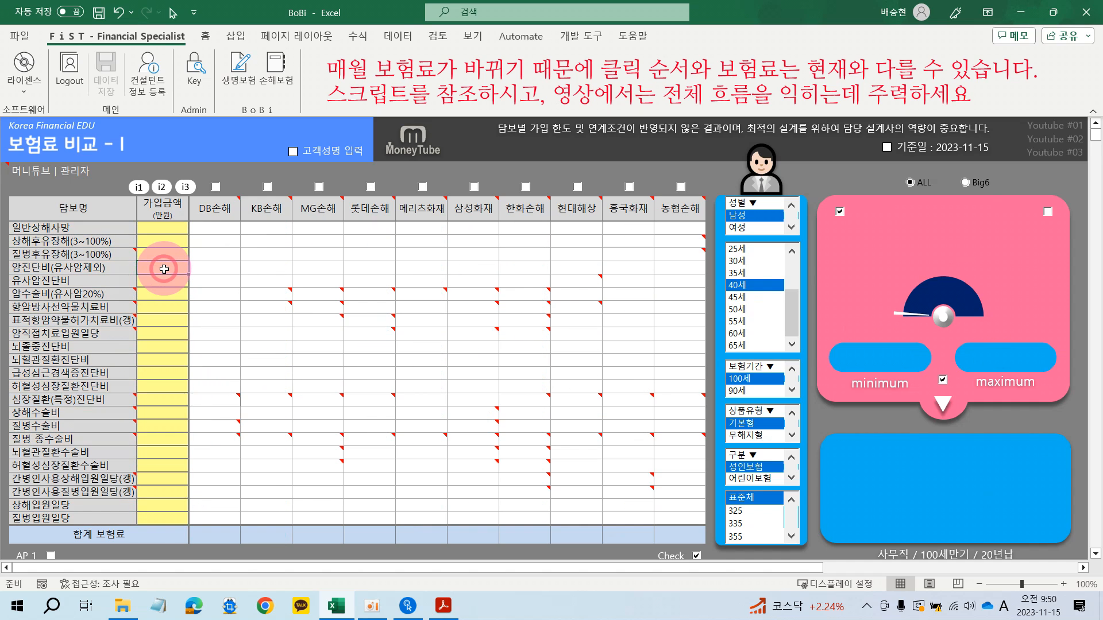
type("3000")
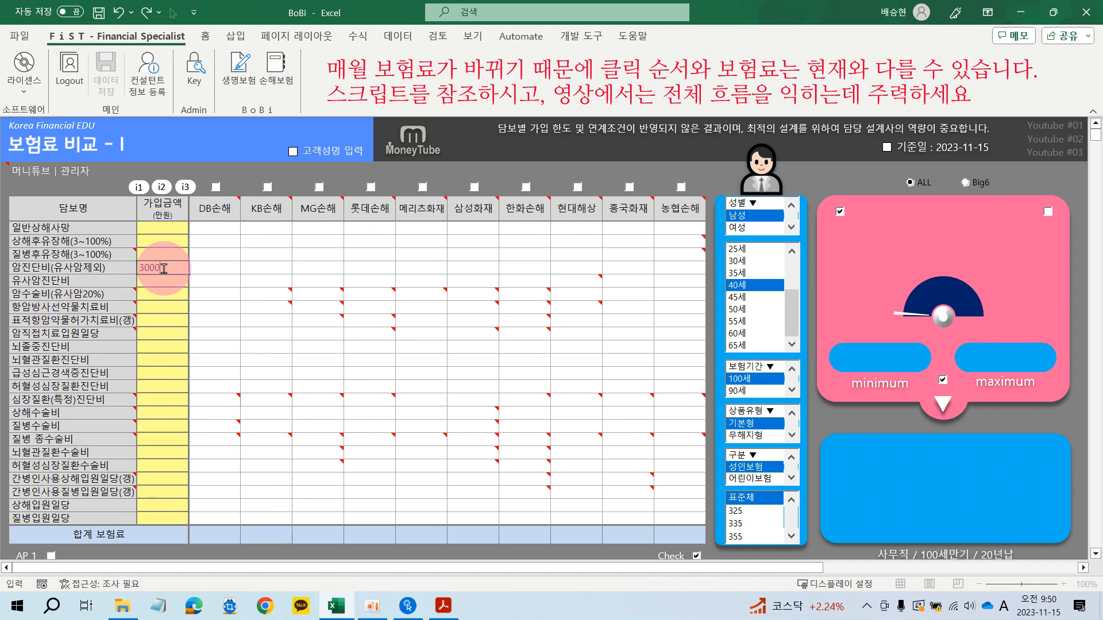
key("Return")
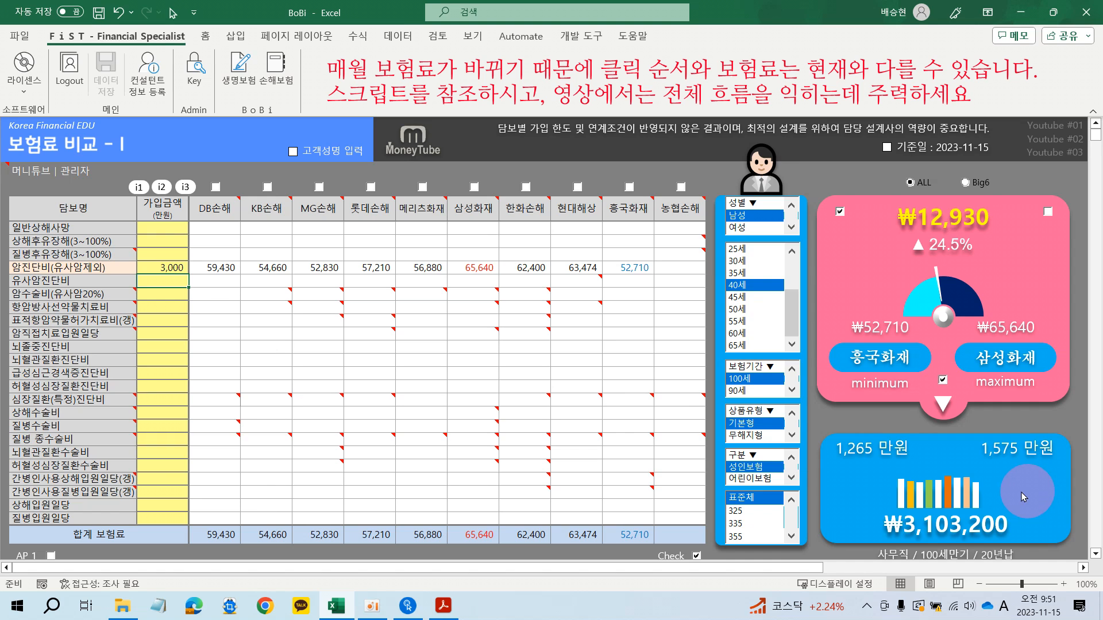
- Open the 보험료 비교 (암,후유장해) sheet from the 생명보험 appendix and set the conditions to 남성, 40세, 종신/100세 and 기본형
left_click(241, 80)
left_click(431, 279)
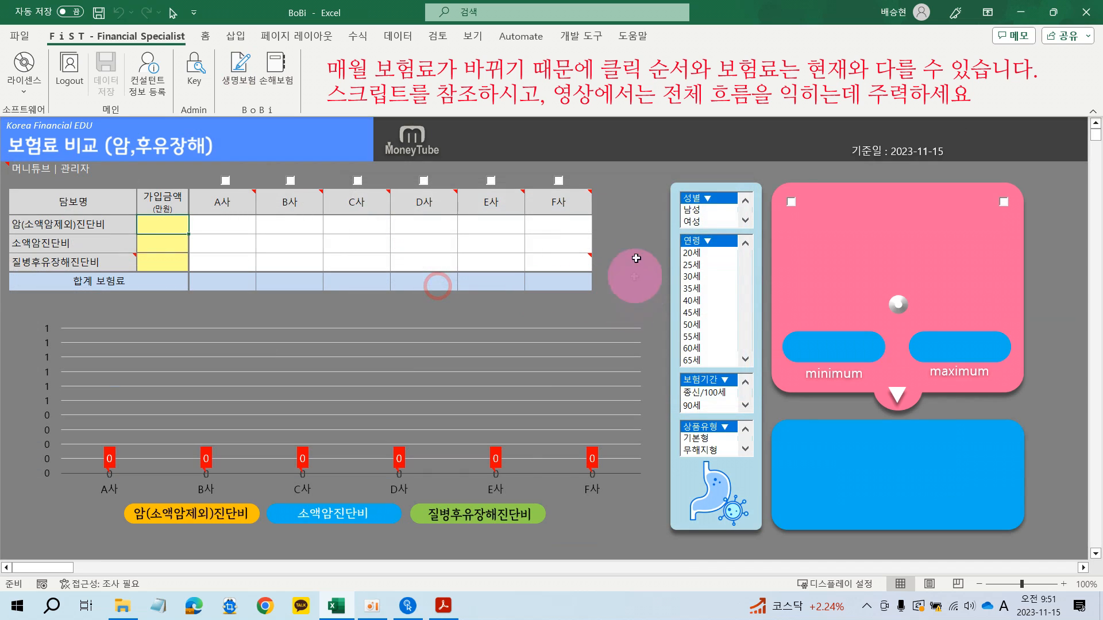
left_click(698, 210)
left_click(696, 300)
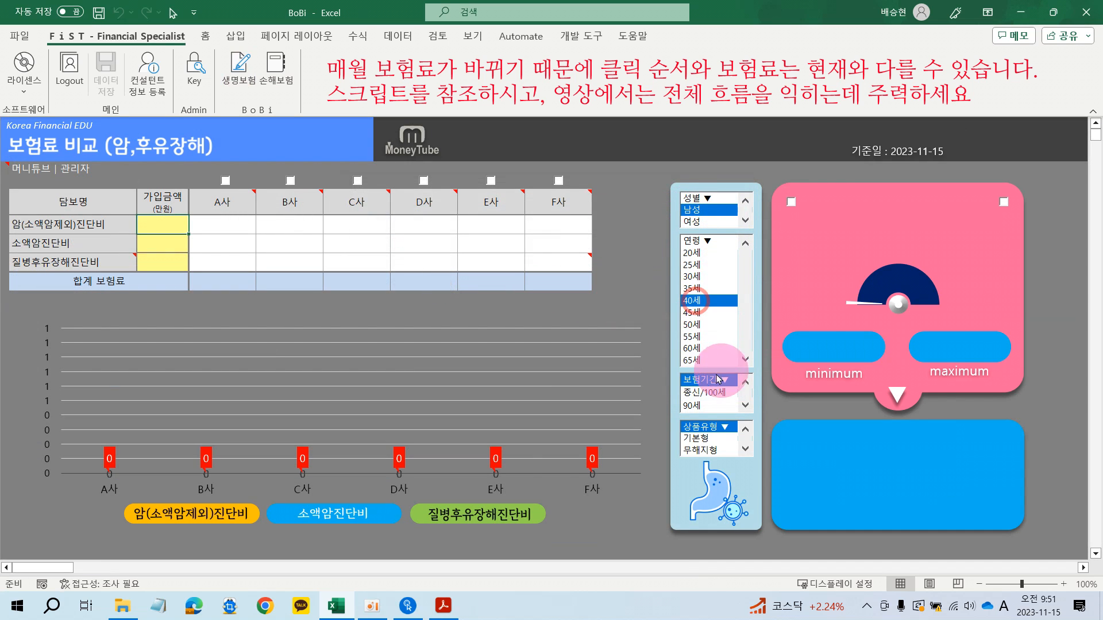
left_click(704, 393)
left_click(705, 440)
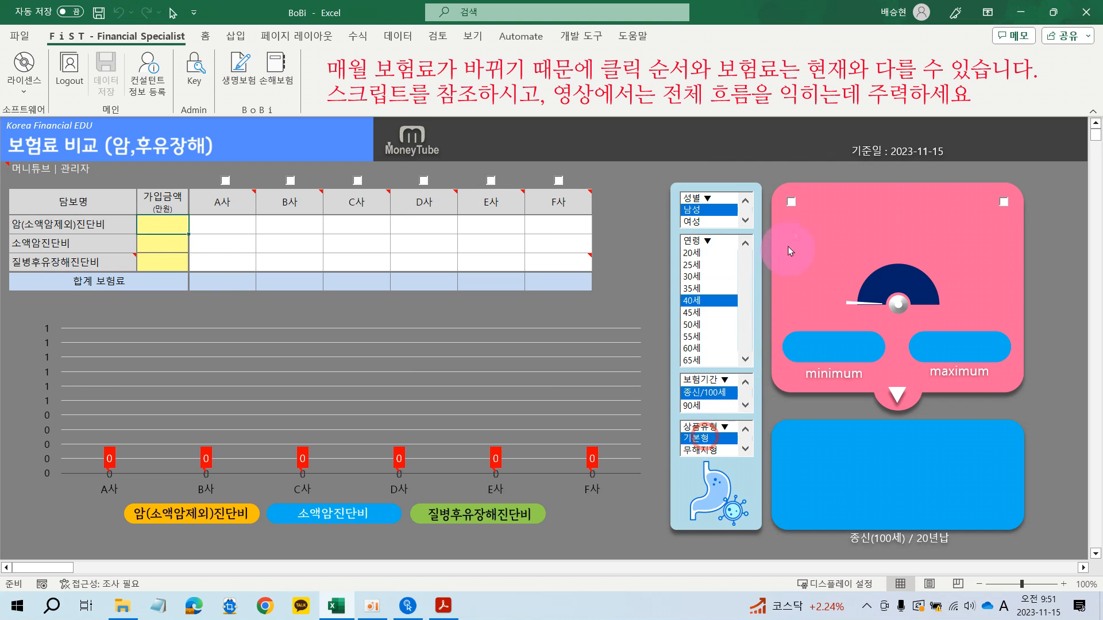
- Show the real life insurer names and set the 암(소액암제외)진단비 coverage amount to 3000
left_click(791, 202)
left_click(160, 223)
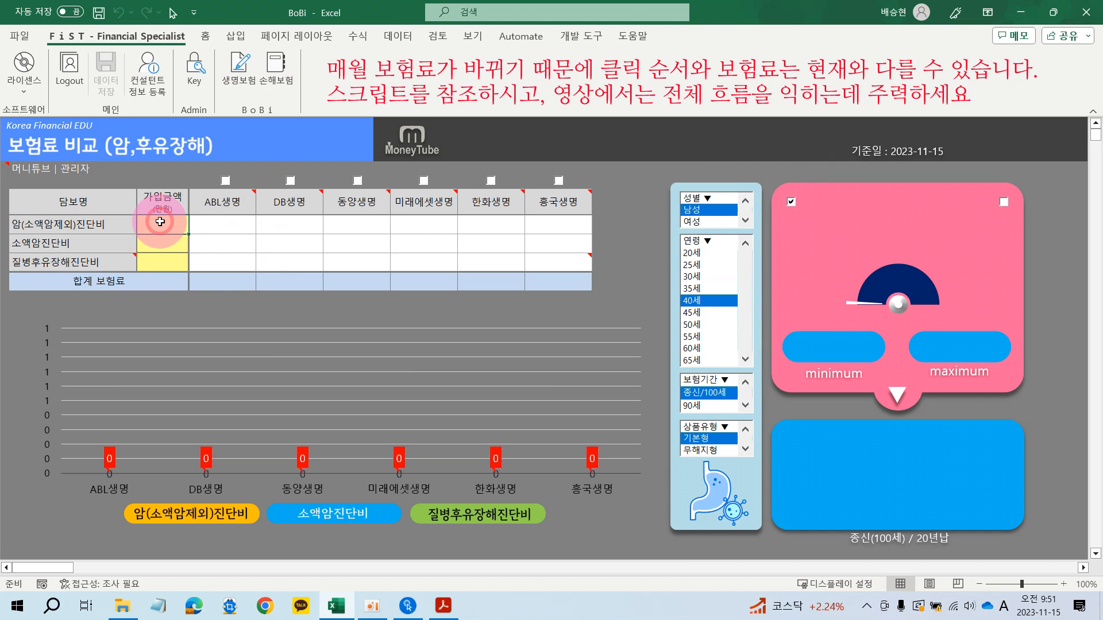
type("3000")
key("Return")
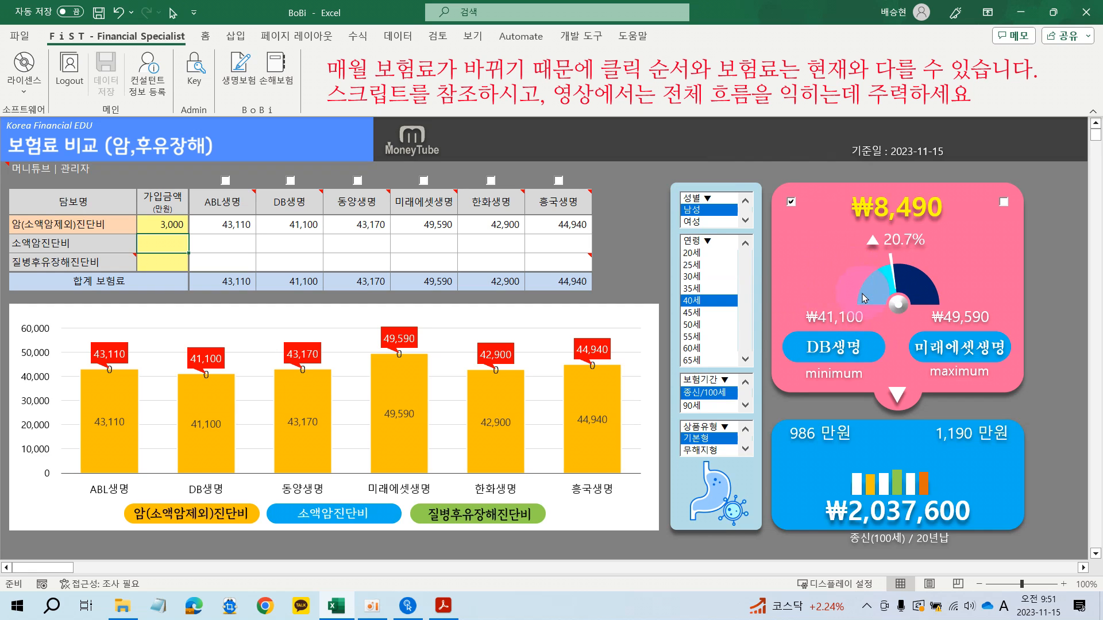
- Return to 보험료 비교 - Ⅰa from the 손해보험 appendix and examine its cancer premiums for comparison with the life insurers
left_click(281, 80)
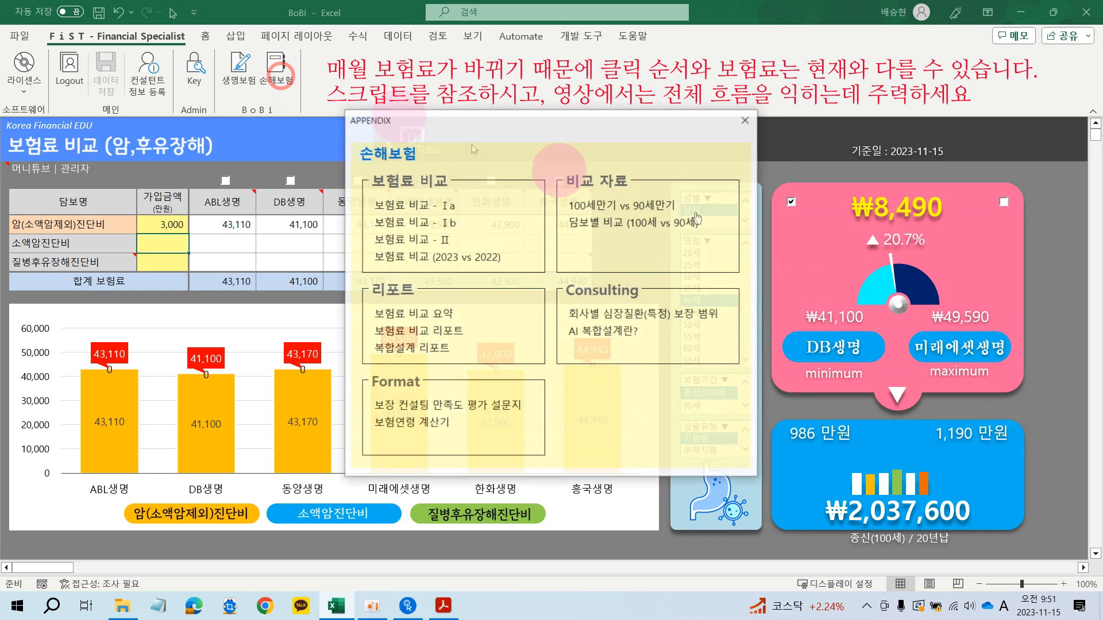
left_click(482, 213)
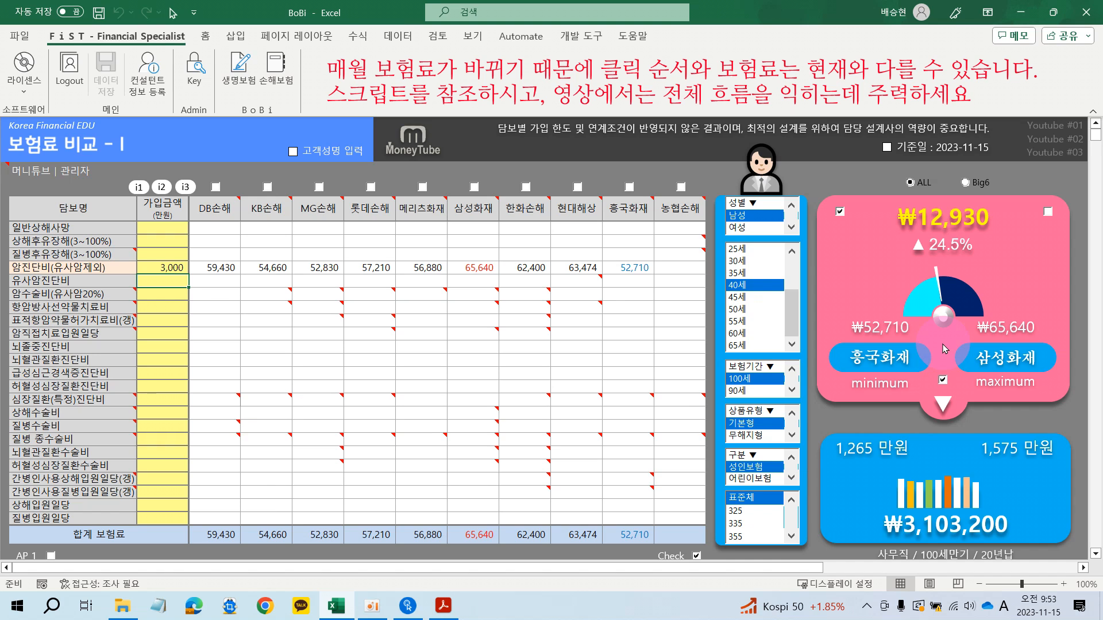
left_click(1030, 484)
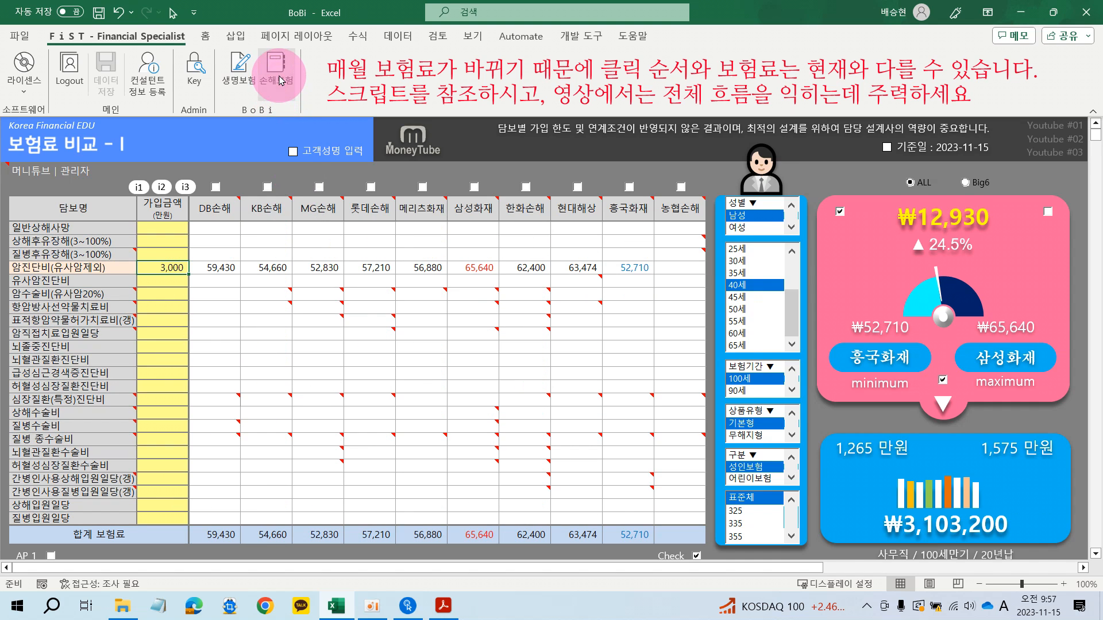
- Open the 보장 컨설팅 만족도 평가 설문지 form from the 손해보험 appendix and examine its questions
left_click(278, 77)
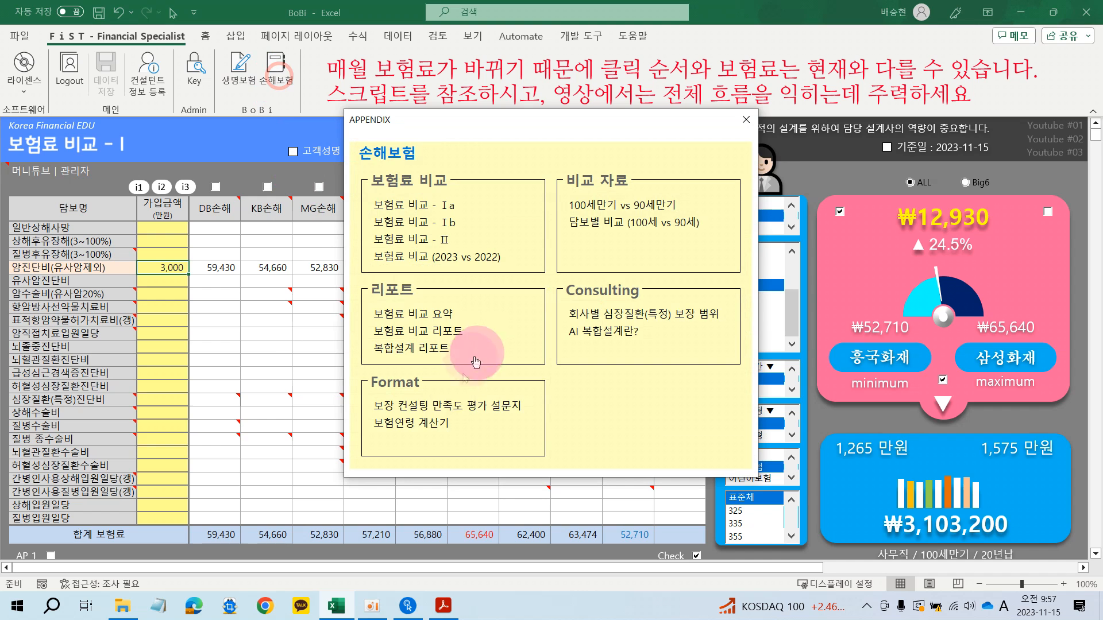
left_click(440, 406)
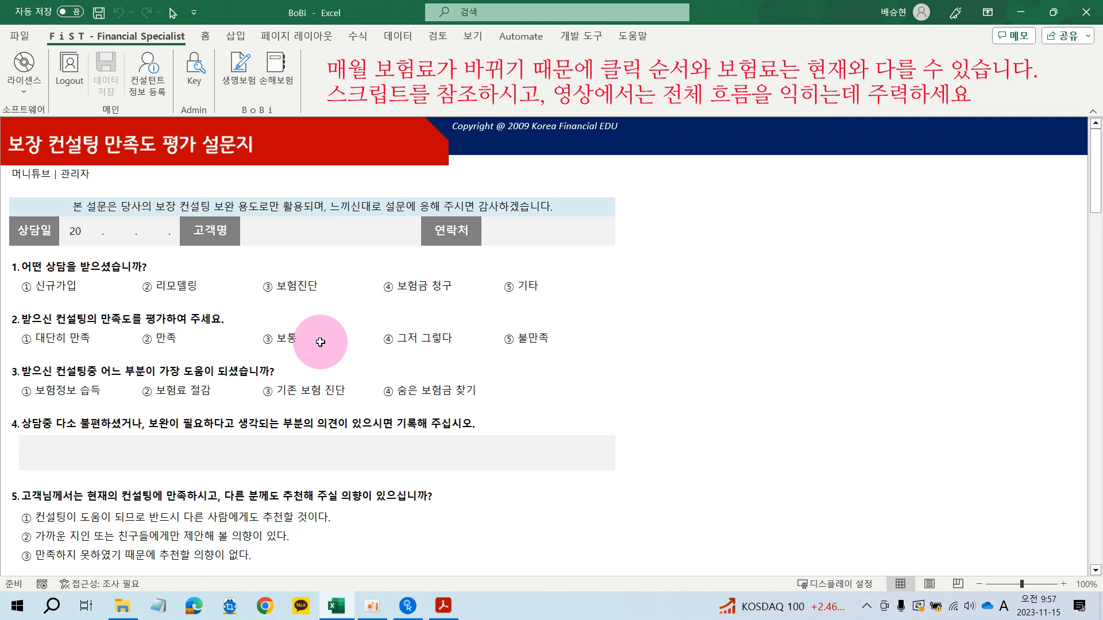
scroll(322, 387, "down", 10)
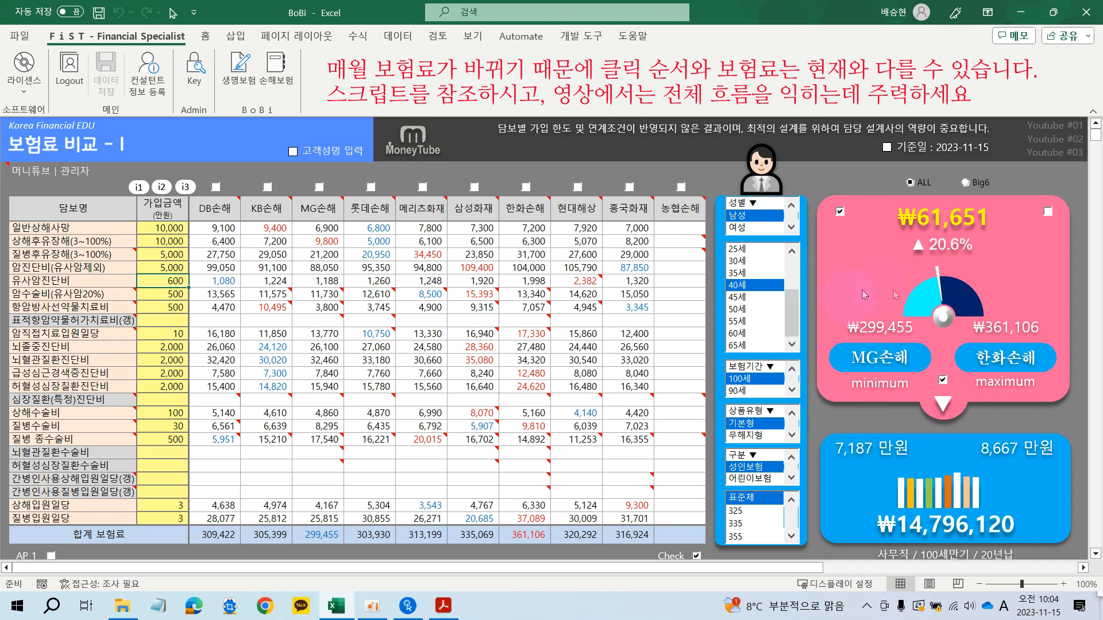
- Exclude MG손해, 롯데손해, KB손해 and DB손해 one after another from the 보험료 비교 - Ⅰ premium comparison
left_click(320, 188)
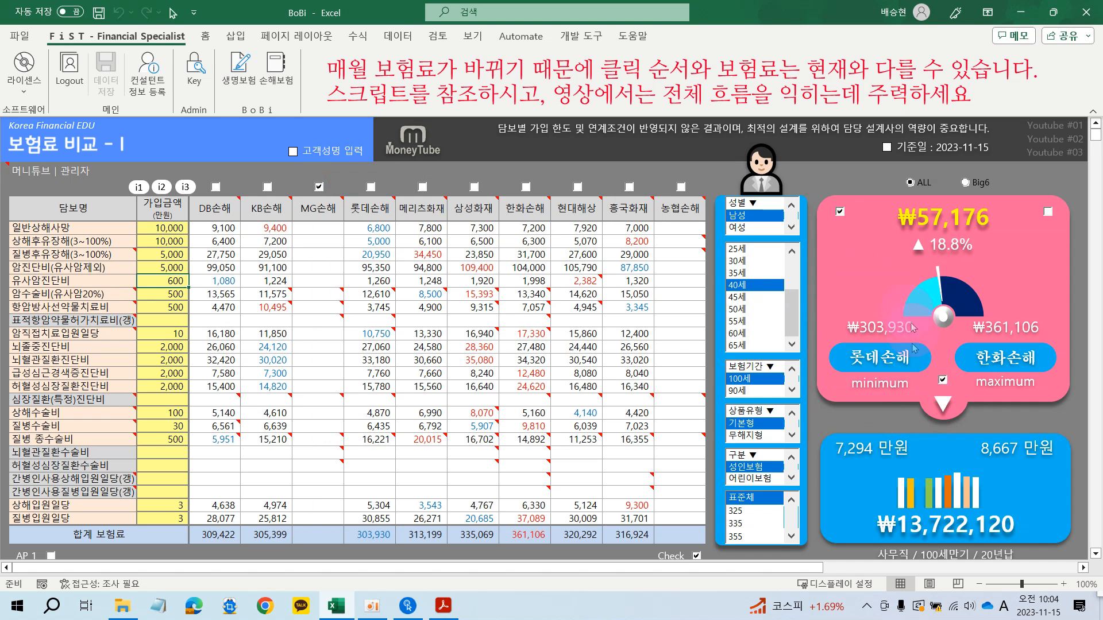
left_click(370, 187)
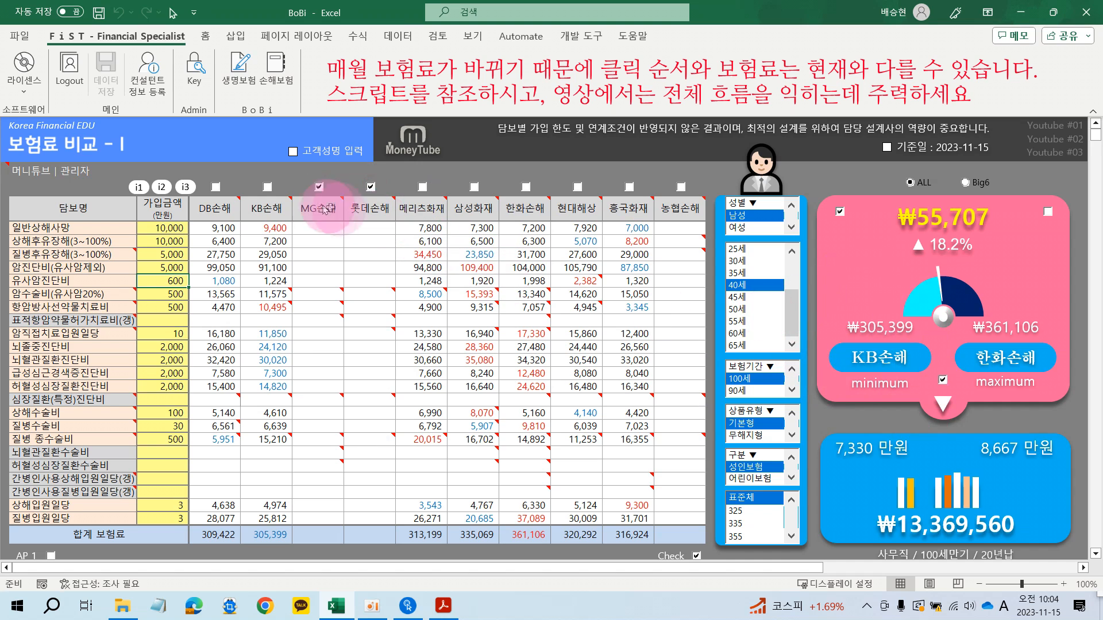
left_click(268, 187)
left_click(266, 187)
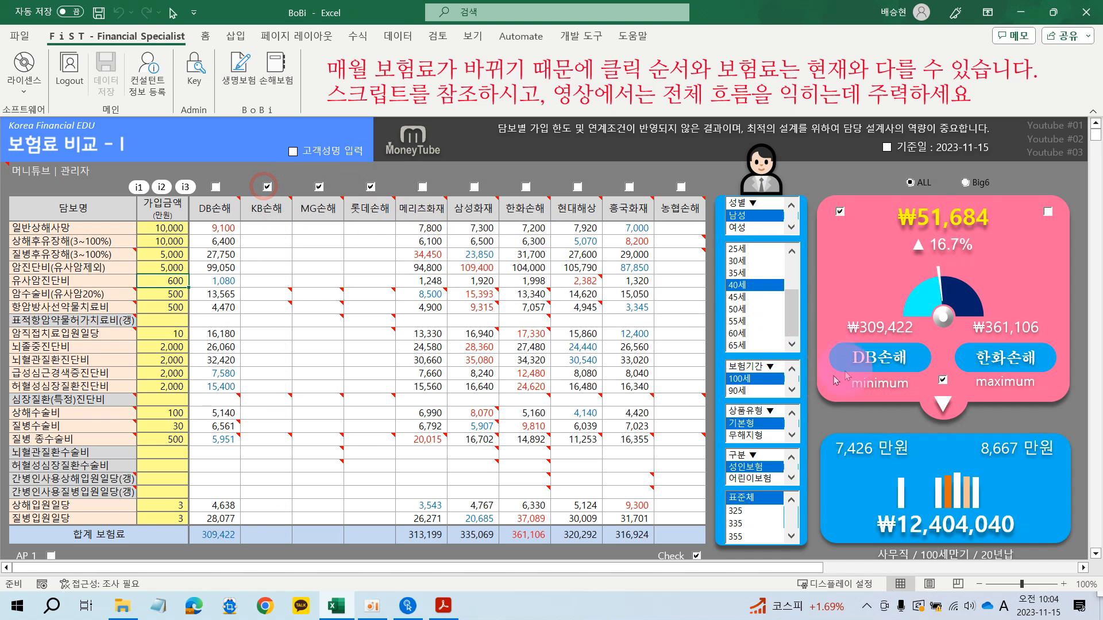
left_click(215, 187)
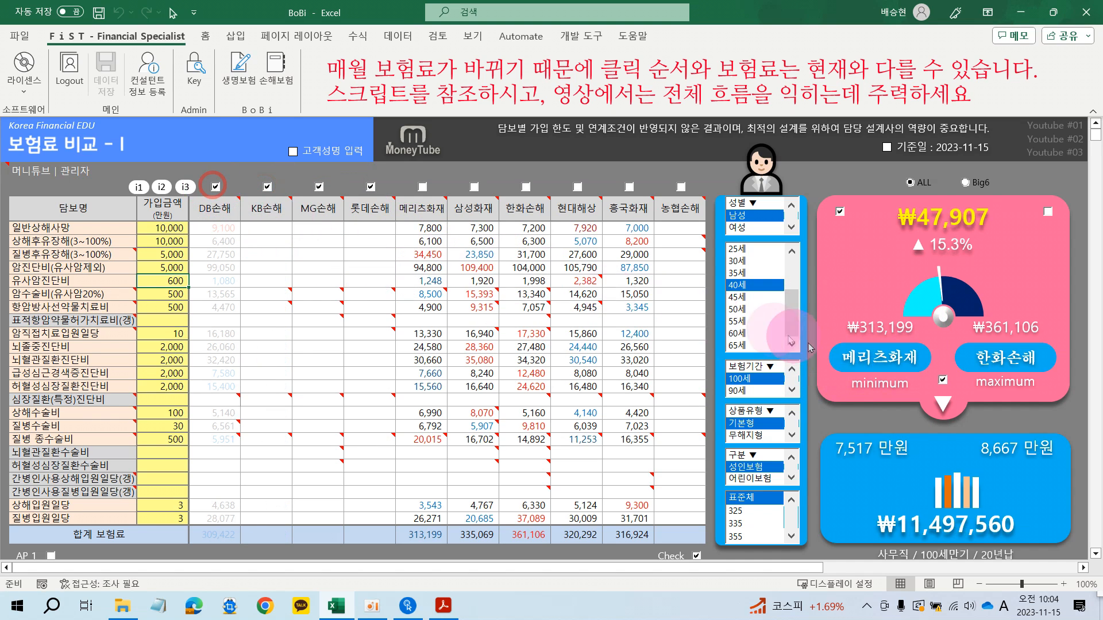